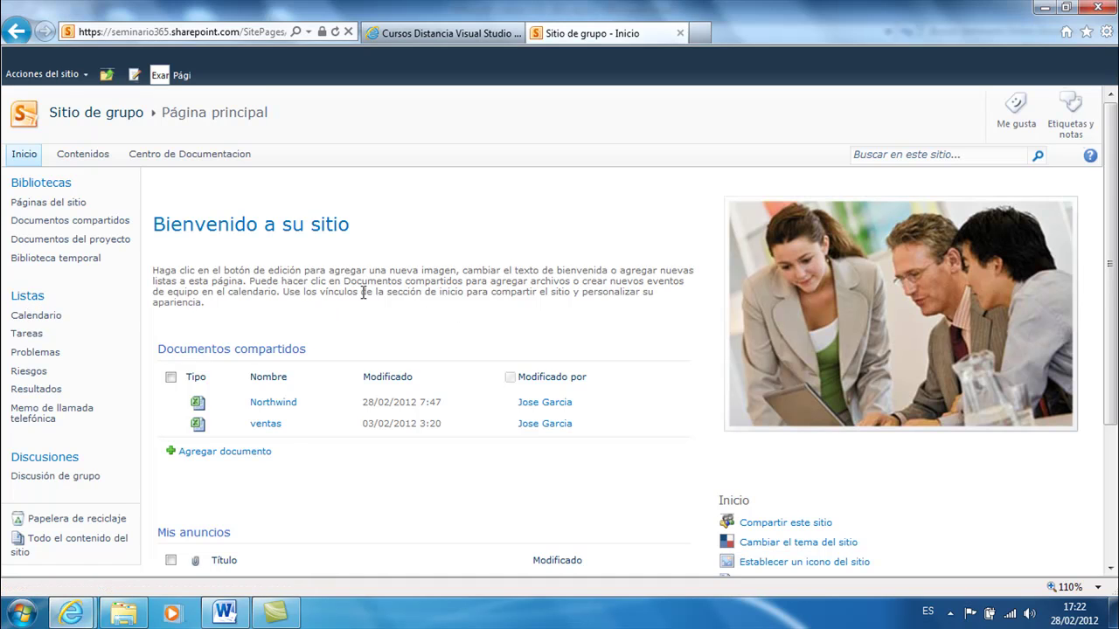
- Examine the edit form of the Nuevo sitio announcement in Mis anuncios and close it without saving
scroll(411, 315, "down", 3)
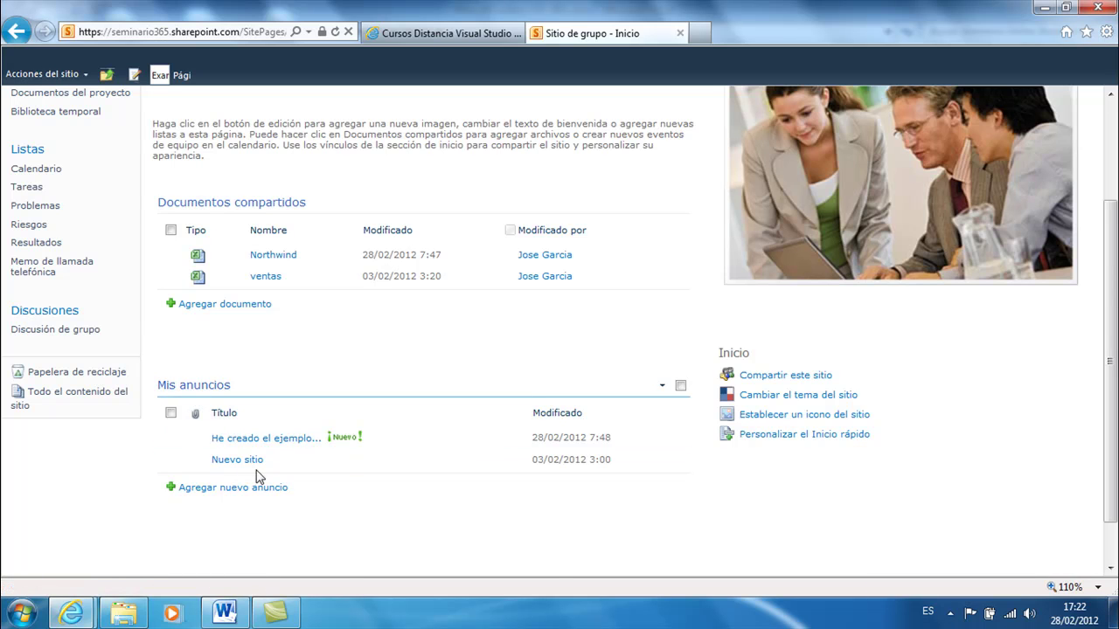
left_click(521, 468)
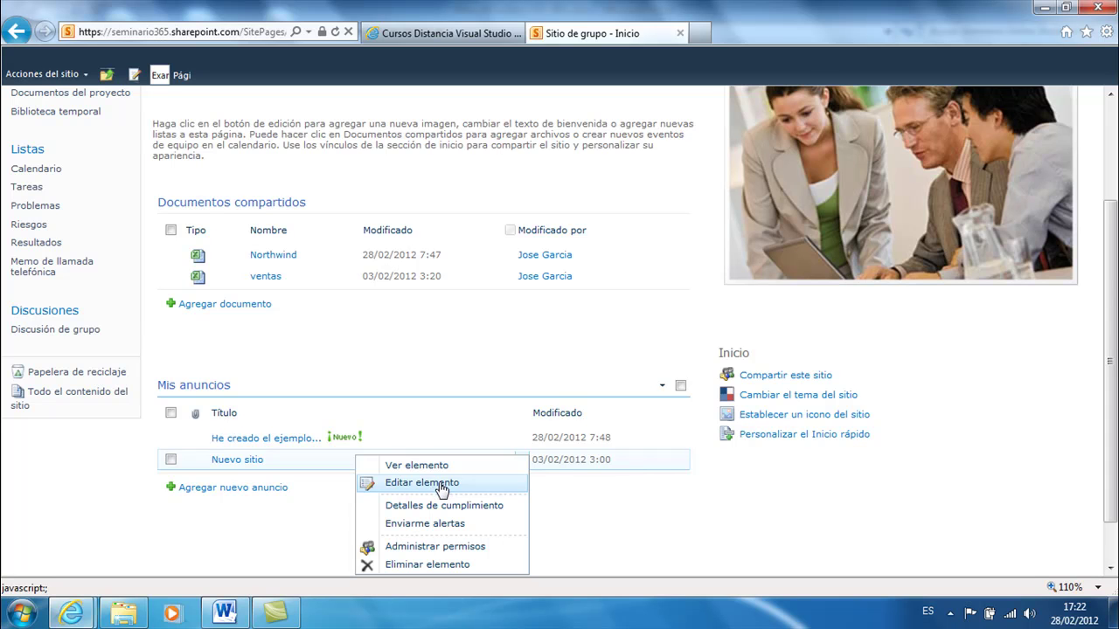
left_click(435, 484)
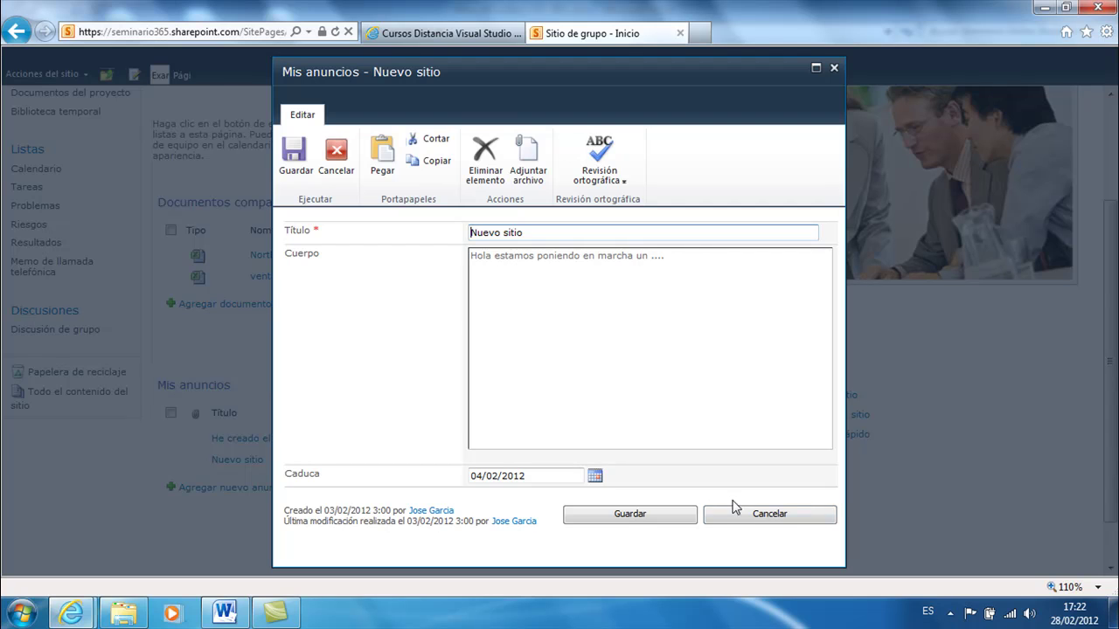
left_click(754, 518)
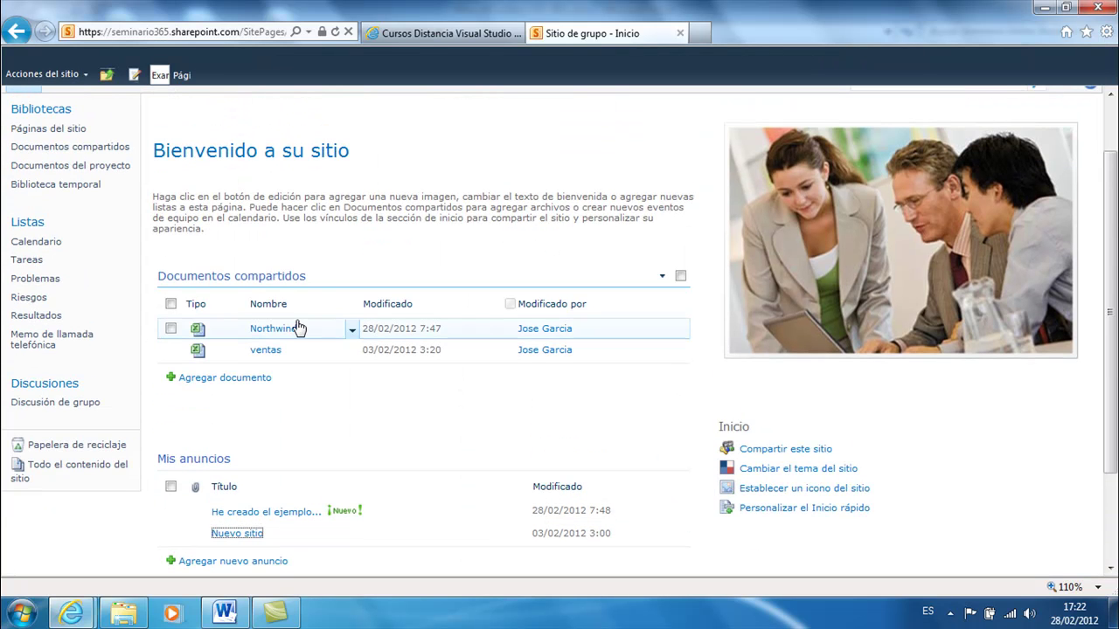
- Open the Documentos compartidos library from the site's home page
left_click(264, 283)
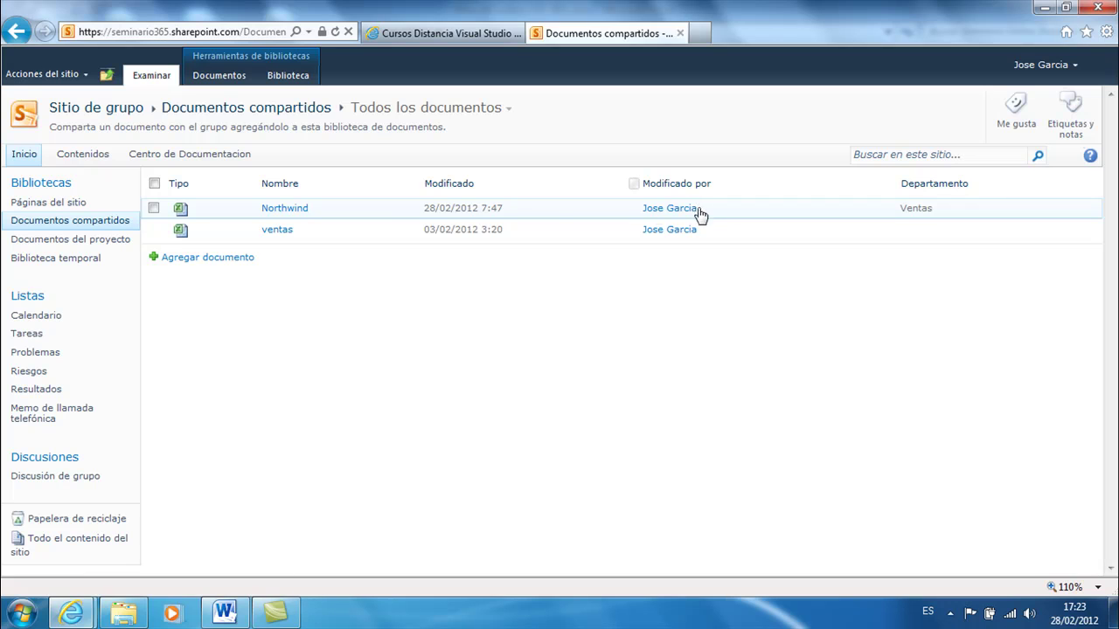
- Try Administración and Ventas as the Departamento in Northwind's properties, and close the form without saving
left_click(415, 213)
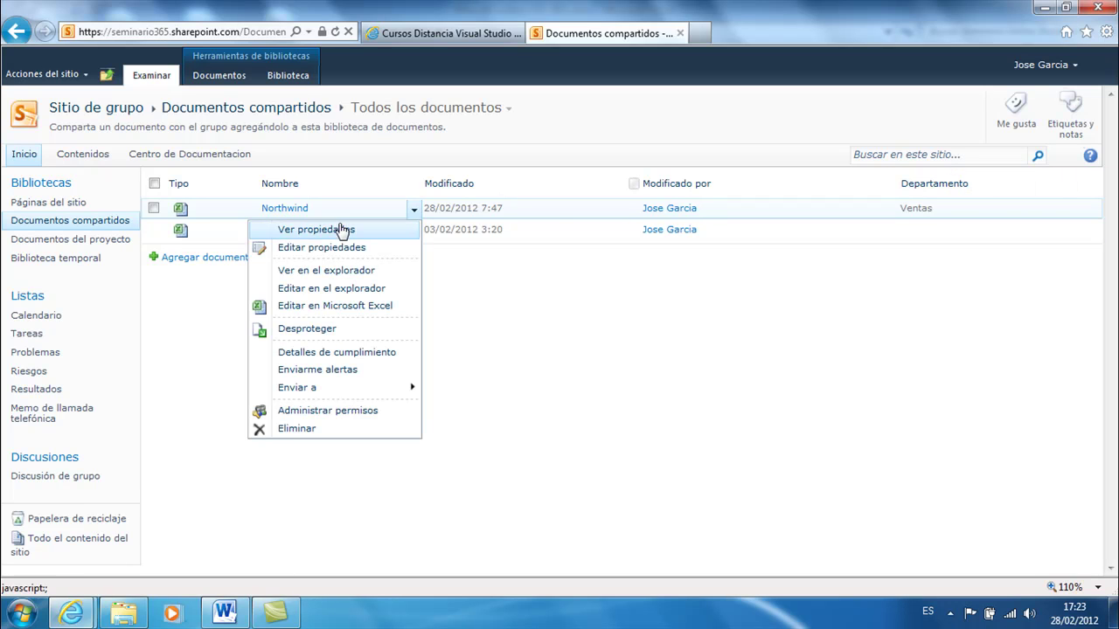
left_click(330, 249)
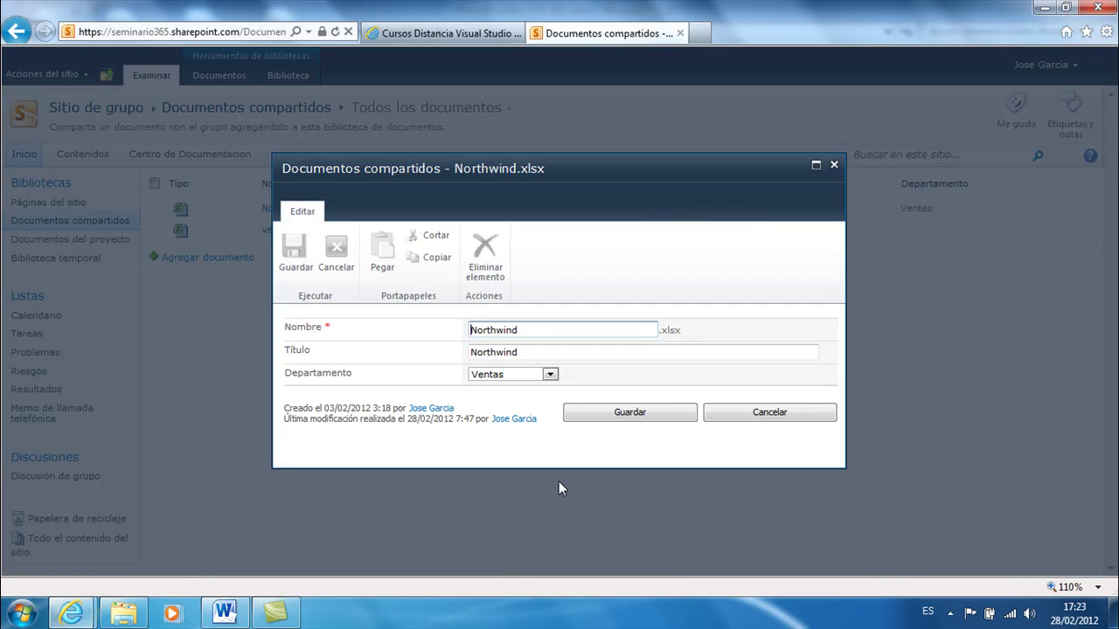
left_click(550, 374)
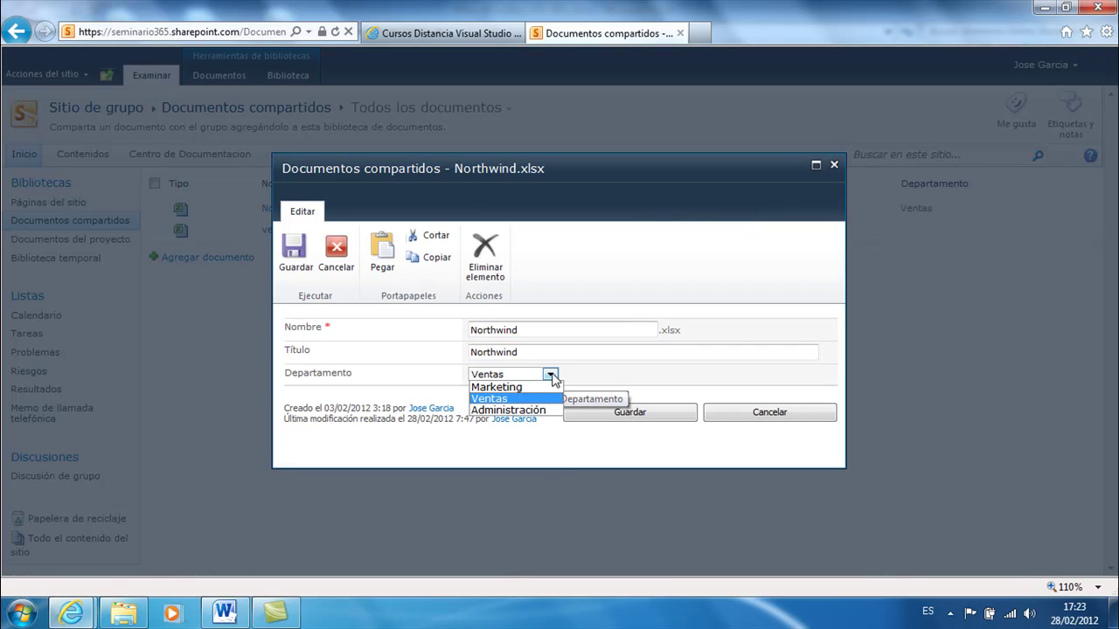
left_click(517, 411)
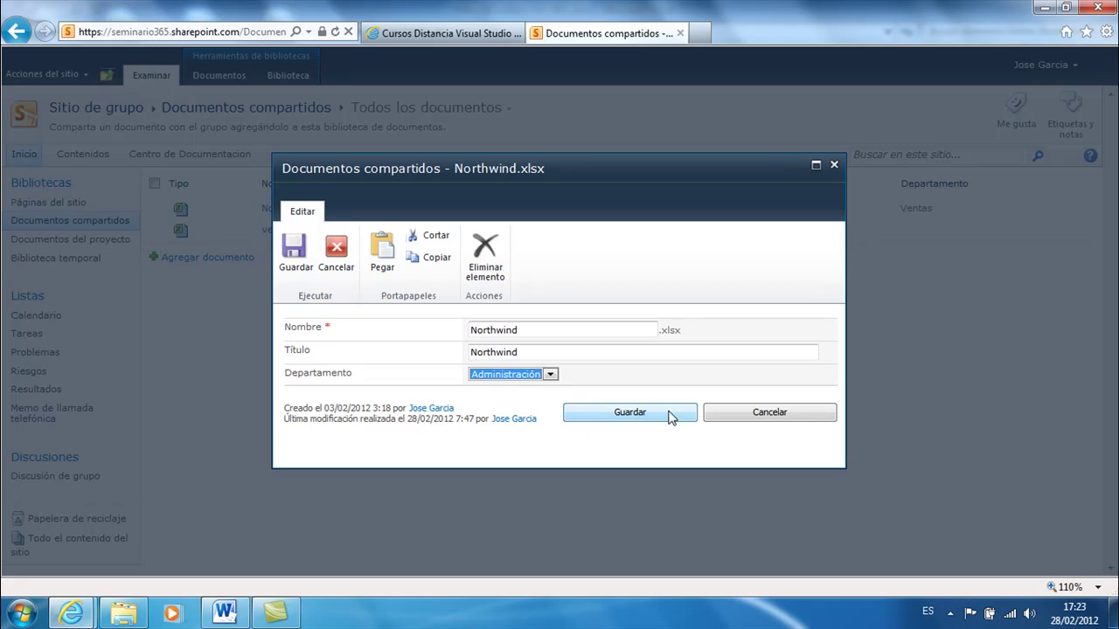
left_click(550, 376)
left_click(530, 398)
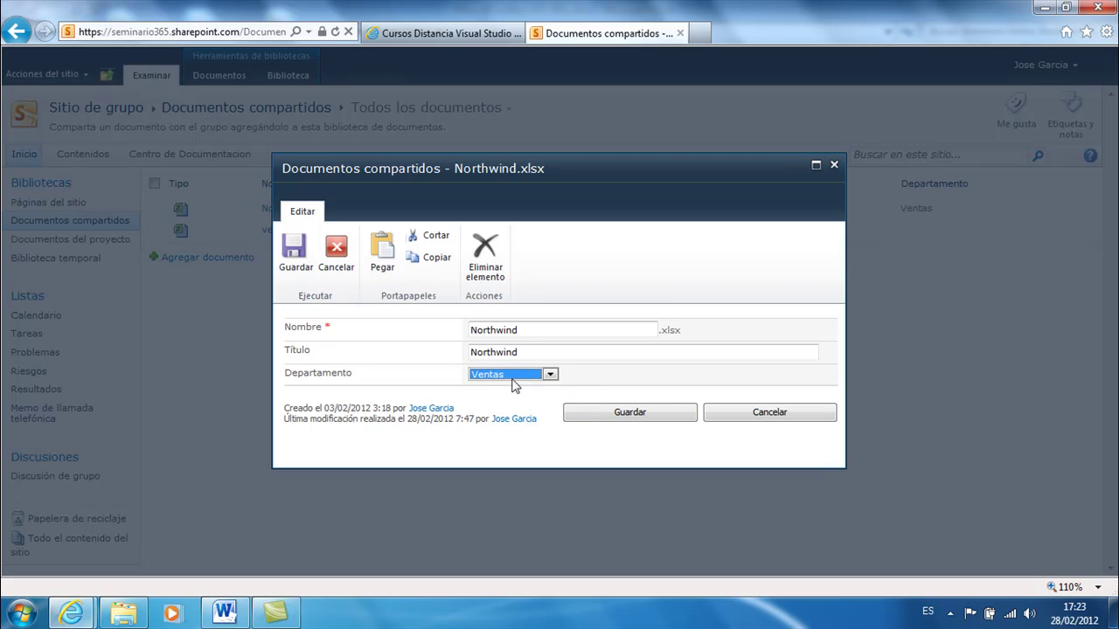
left_click(759, 420)
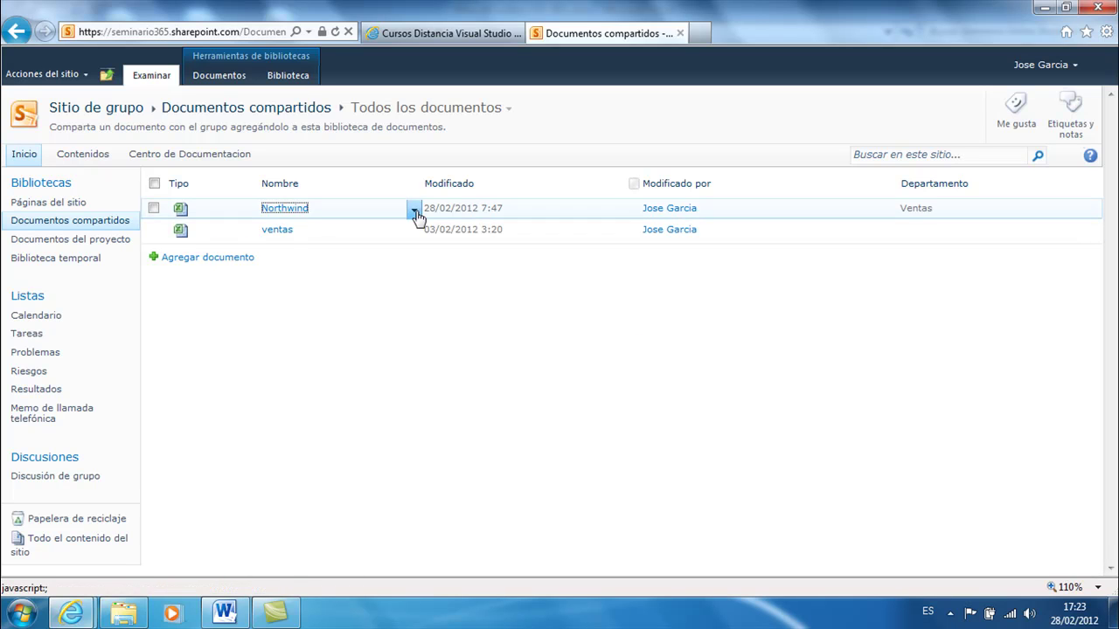
left_click(416, 214)
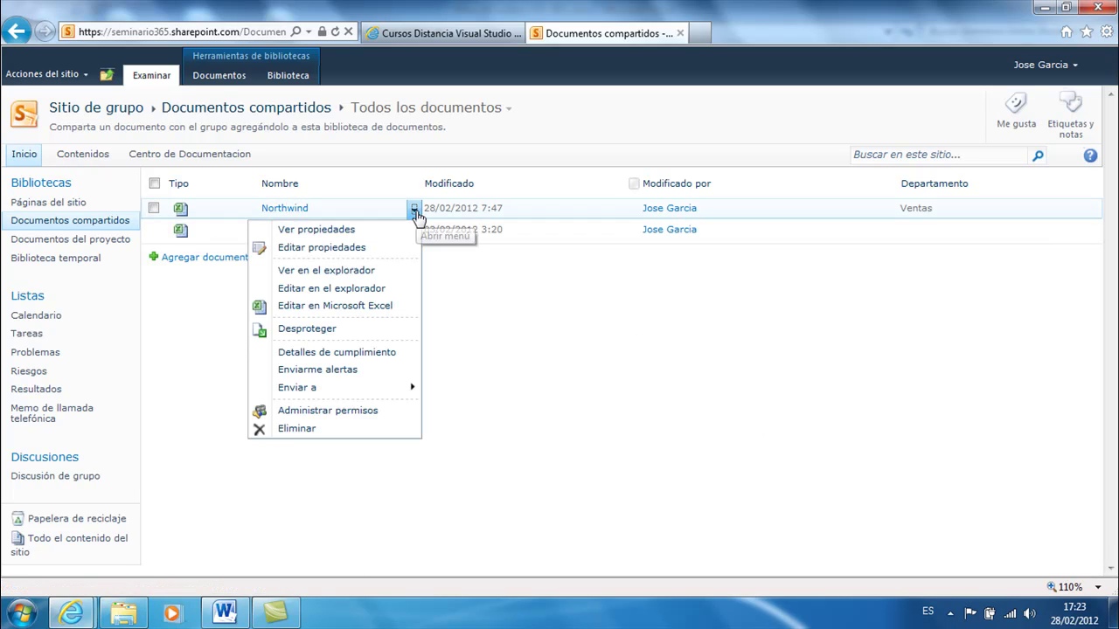
left_click(511, 347)
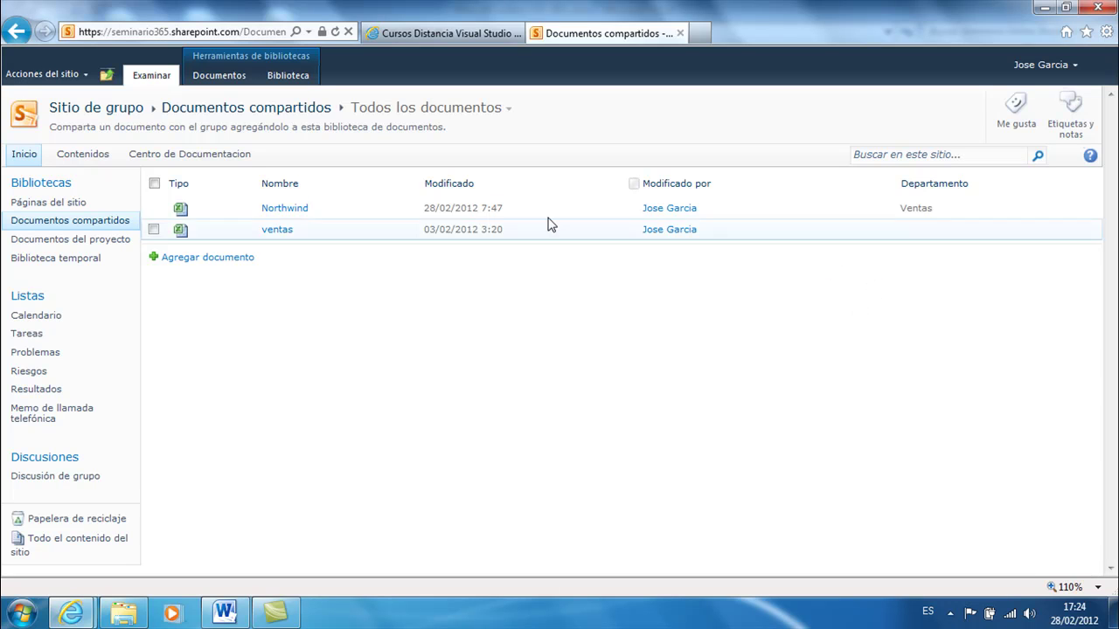
- Open the settings of the Documentos compartidos library and review its columns and views
left_click(290, 77)
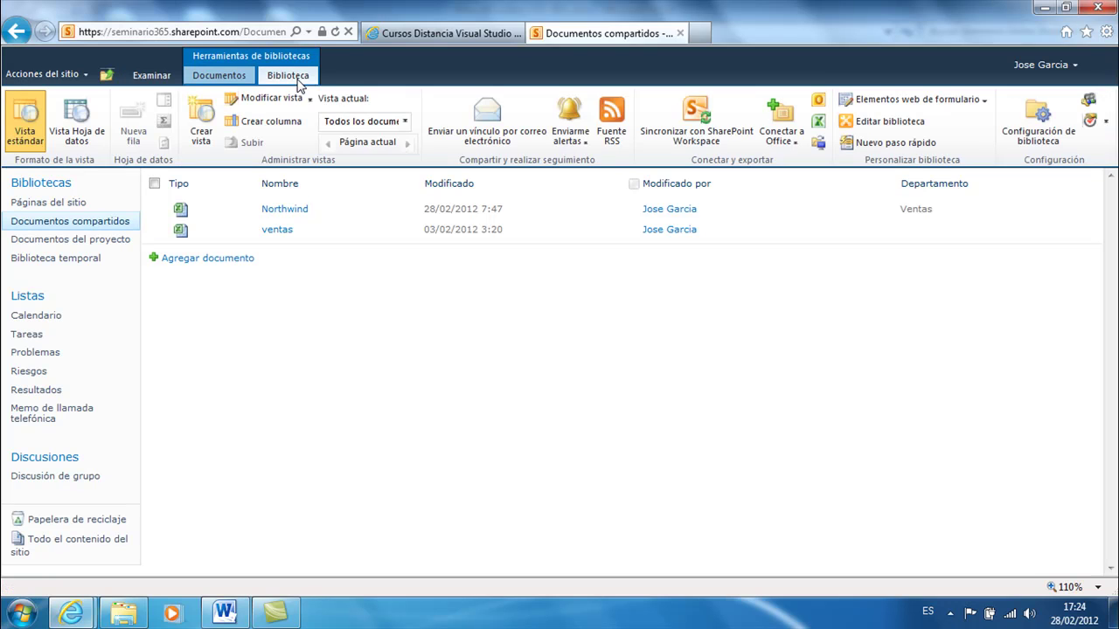
left_click(1037, 121)
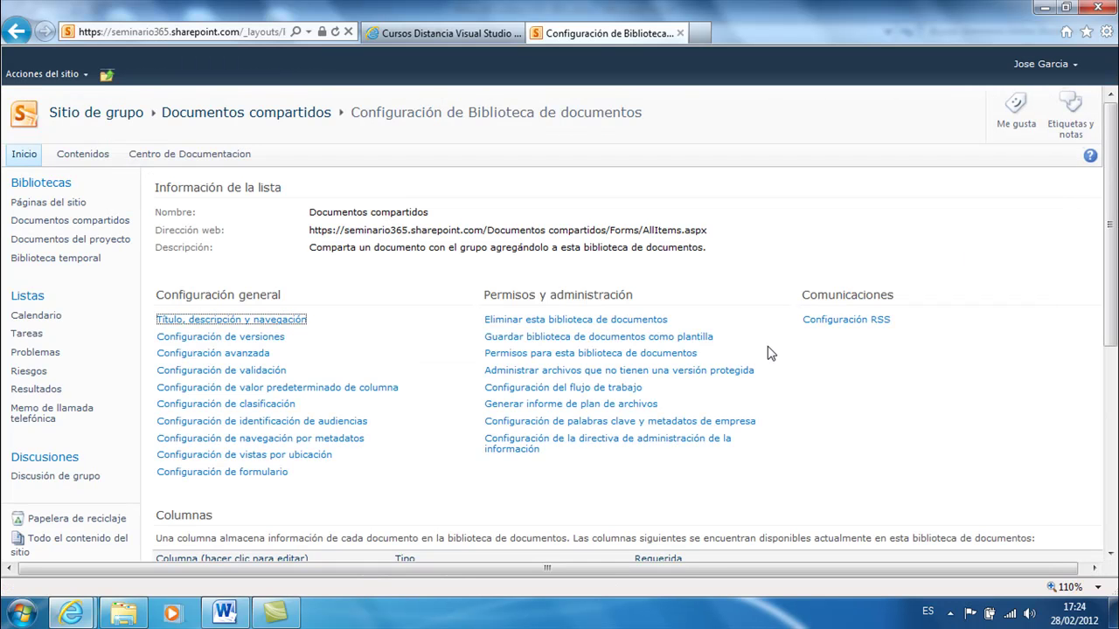
scroll(390, 341, "down", 3)
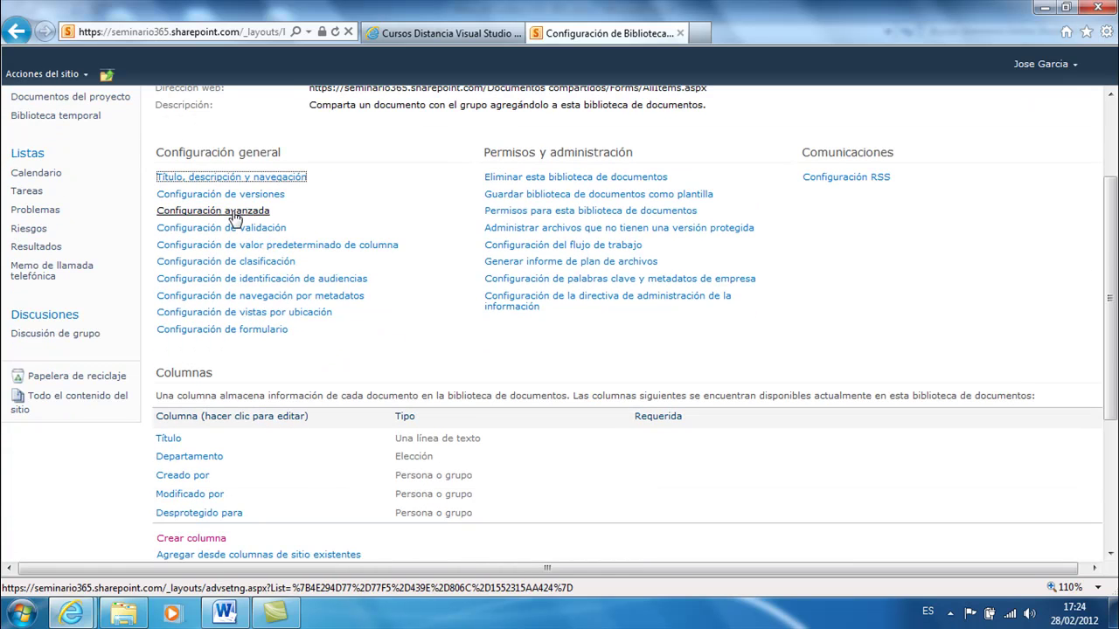
scroll(315, 249, "down", 2)
scroll(317, 252, "down", 2)
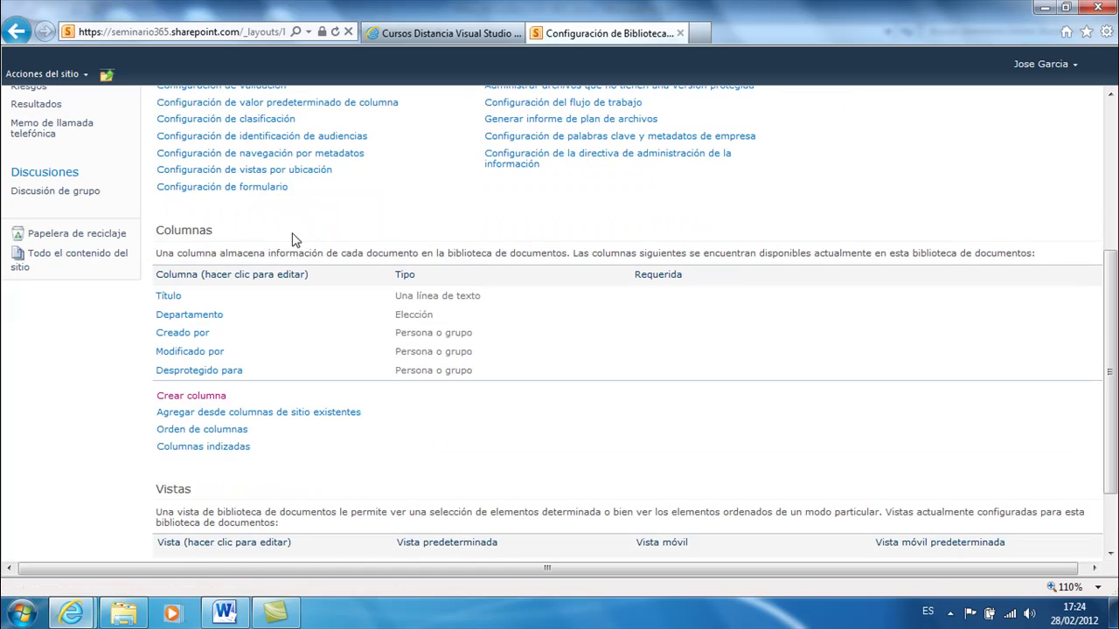
scroll(412, 228, "down", 3)
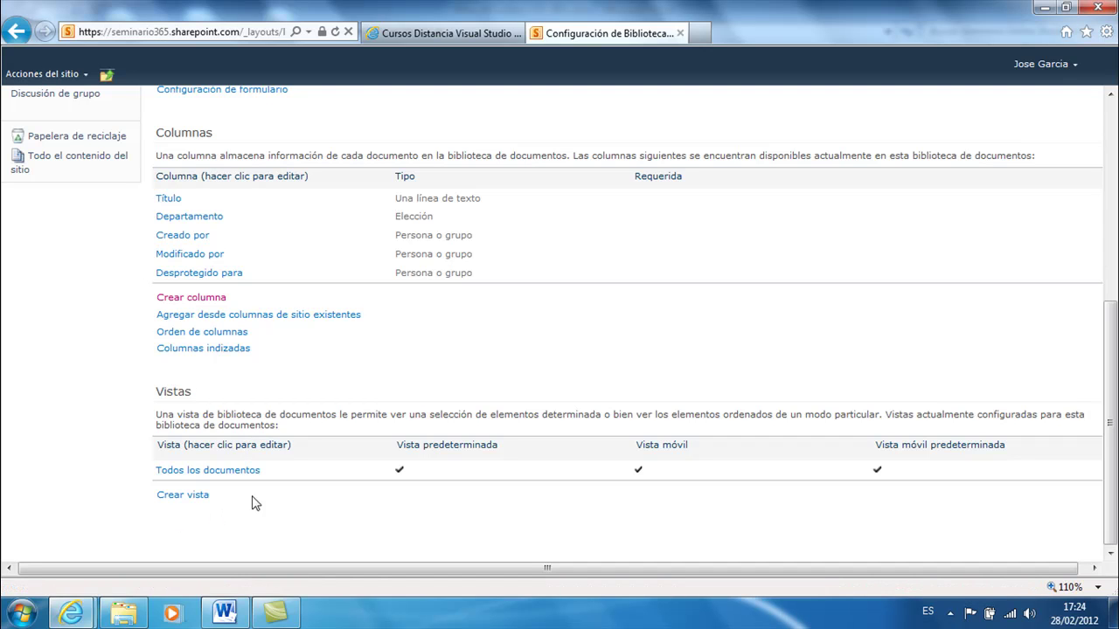
- Examine the column, sorting, filter and additional display options of the Todos los documentos view, and leave without saving
left_click(223, 473)
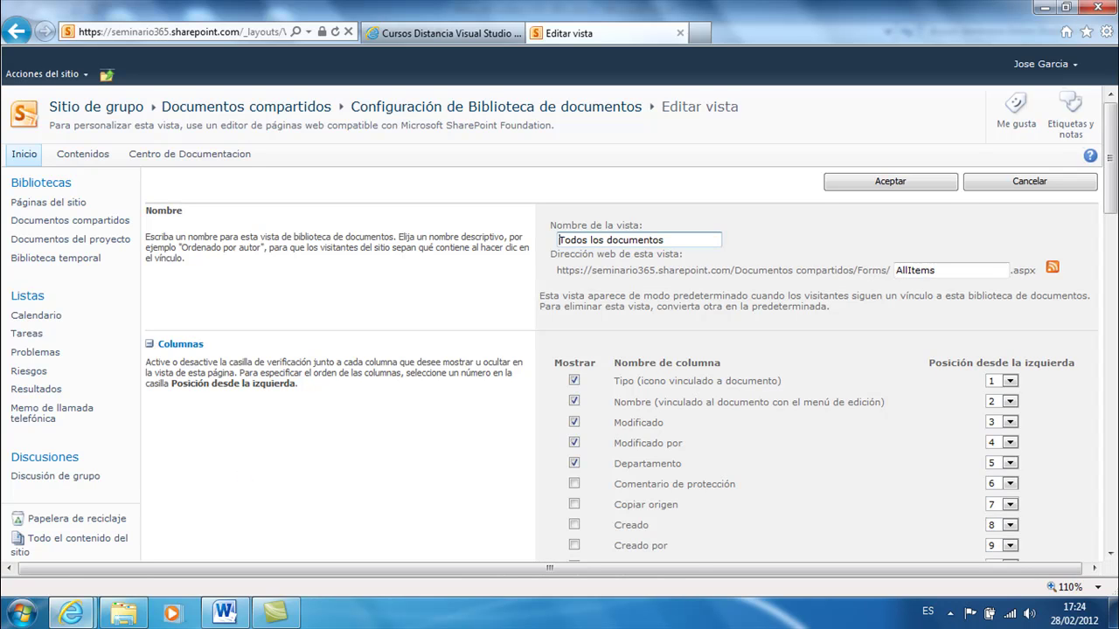
scroll(1114, 170, "down", 3)
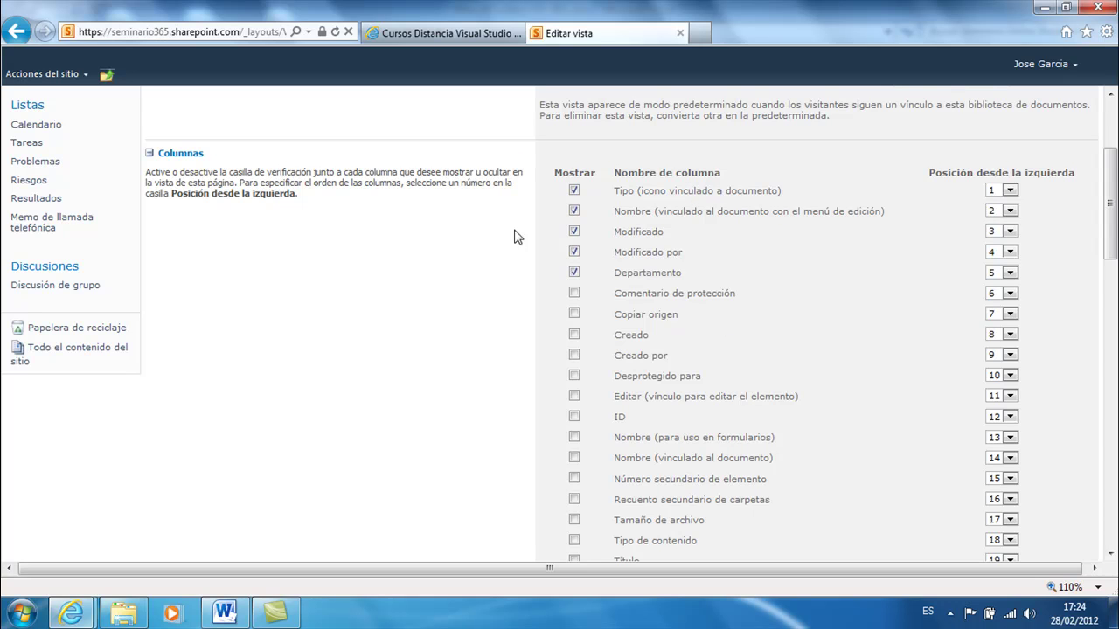
scroll(1111, 229, "down", 1)
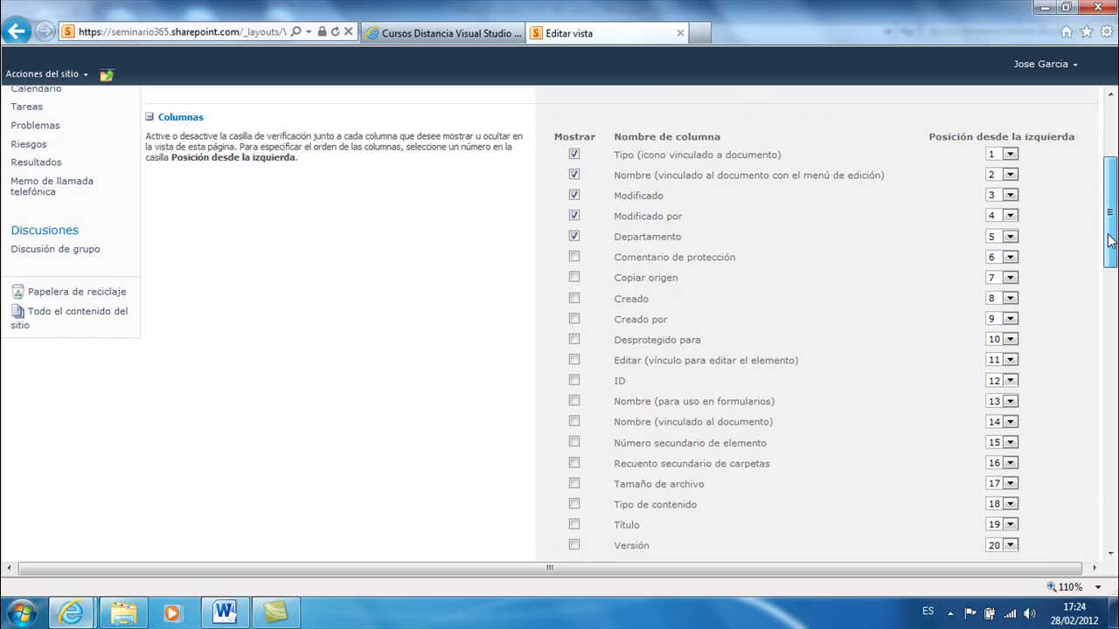
left_click_drag(1111, 206, 1110, 298)
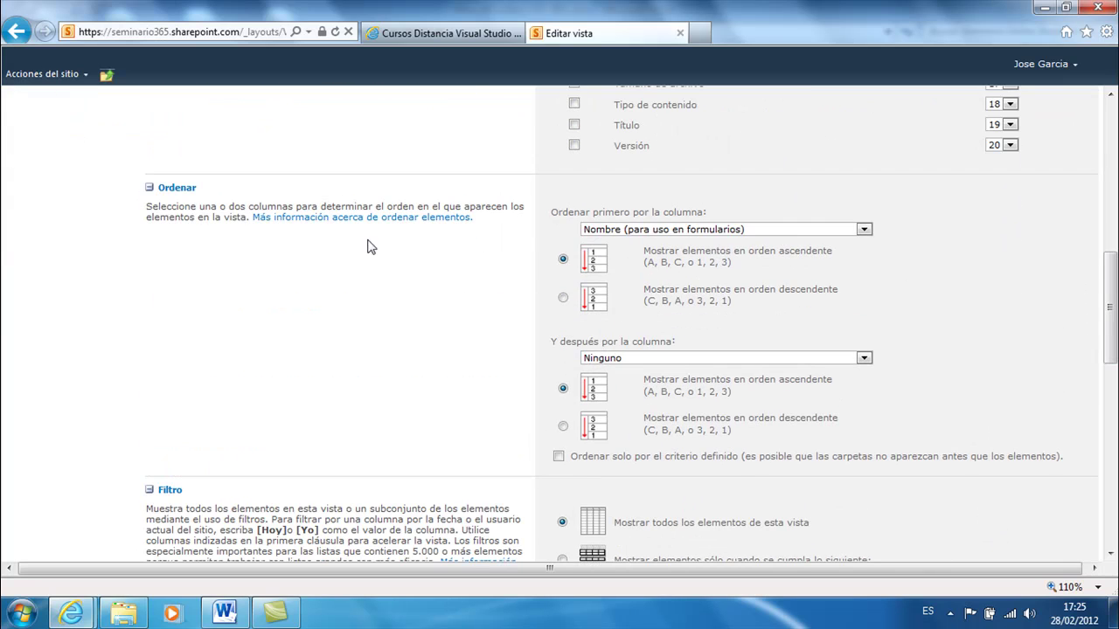
left_click(864, 230)
left_click(869, 230)
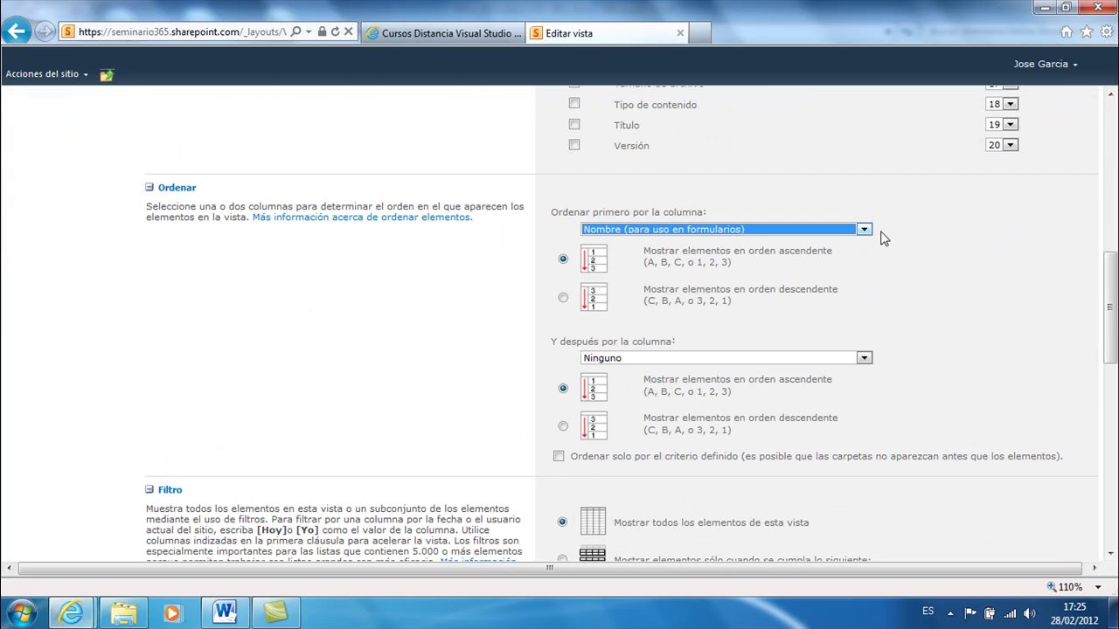
left_click_drag(1115, 304, 1110, 429)
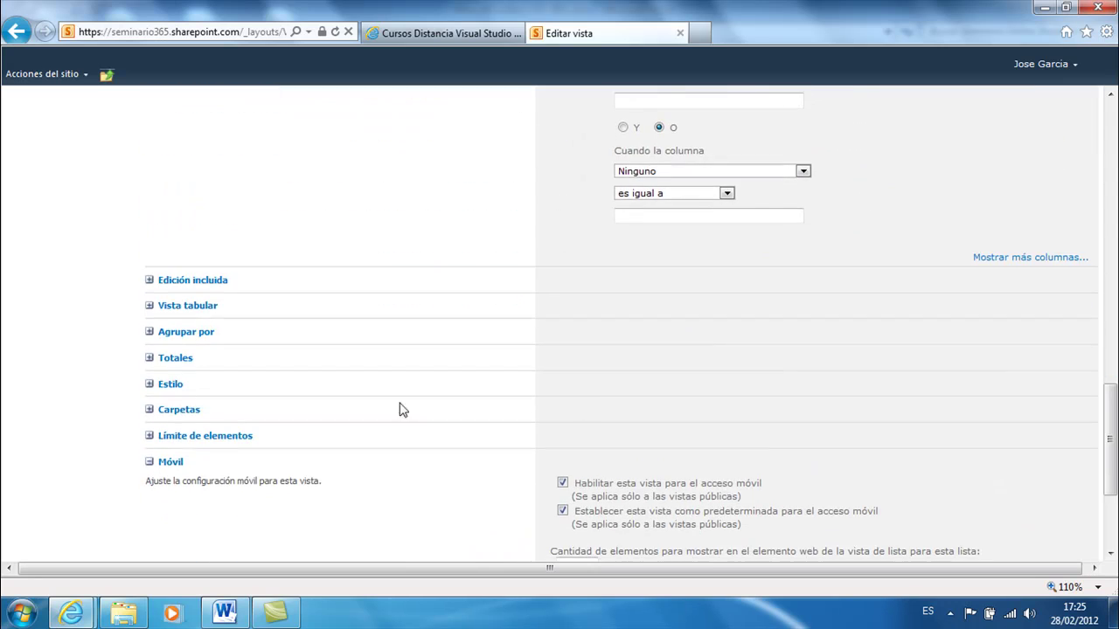
left_click(150, 282)
left_click(151, 283)
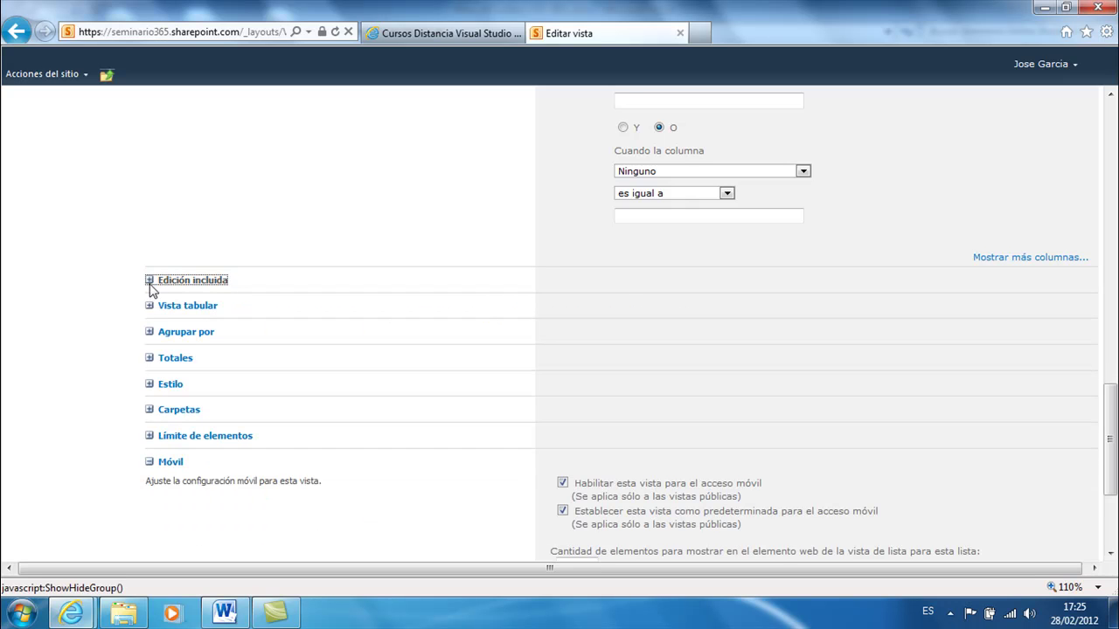
left_click(150, 307)
left_click(149, 307)
left_click_drag(1110, 430, 1112, 482)
left_click(1052, 495)
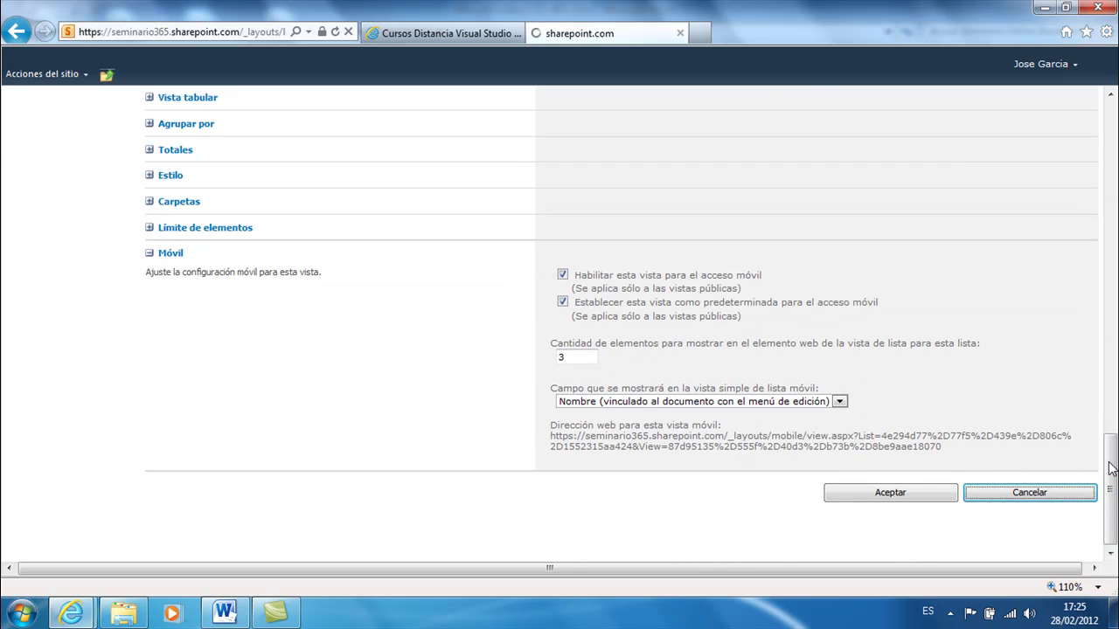
- Create a library column named Descripción of type Varias líneas de texto, included in the default view
scroll(370, 435, "down", 5)
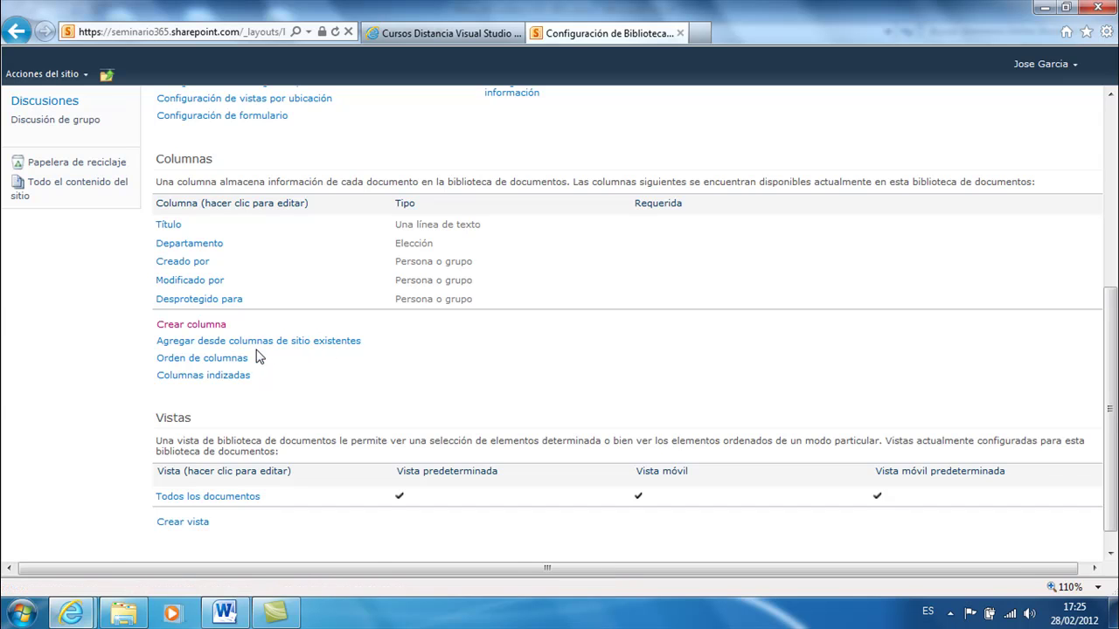
left_click(198, 334)
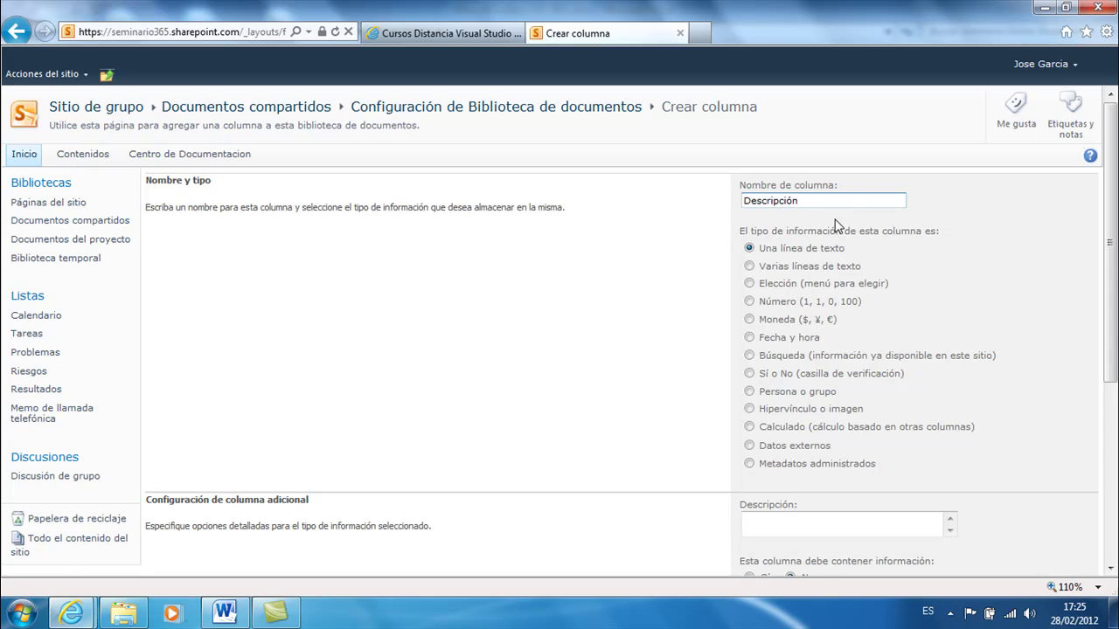
left_click(749, 266)
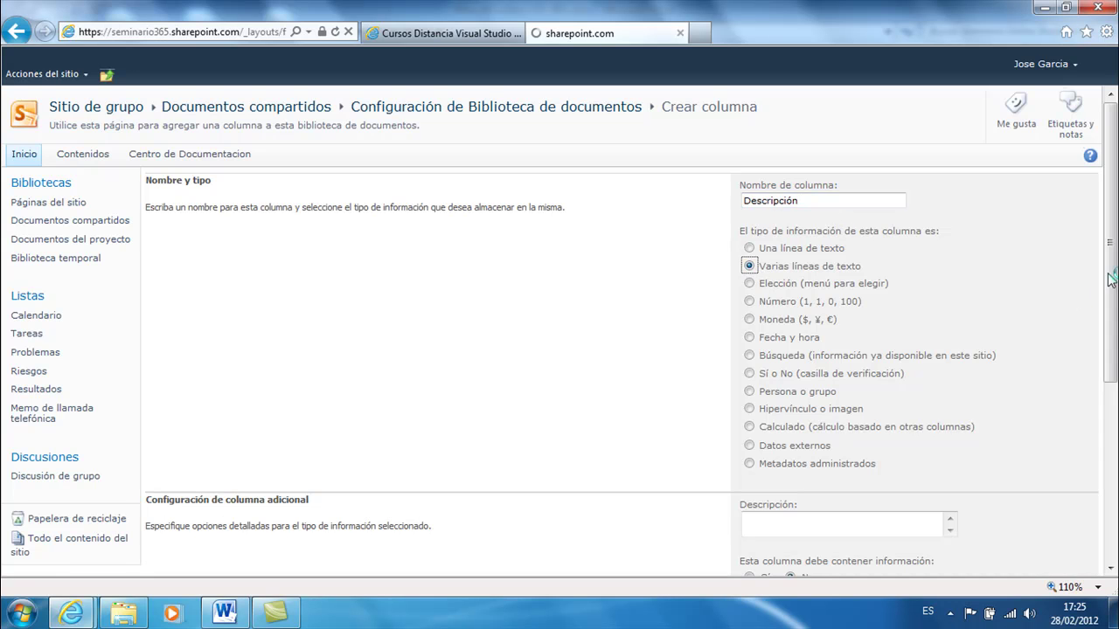
scroll(1112, 245, "down", 3)
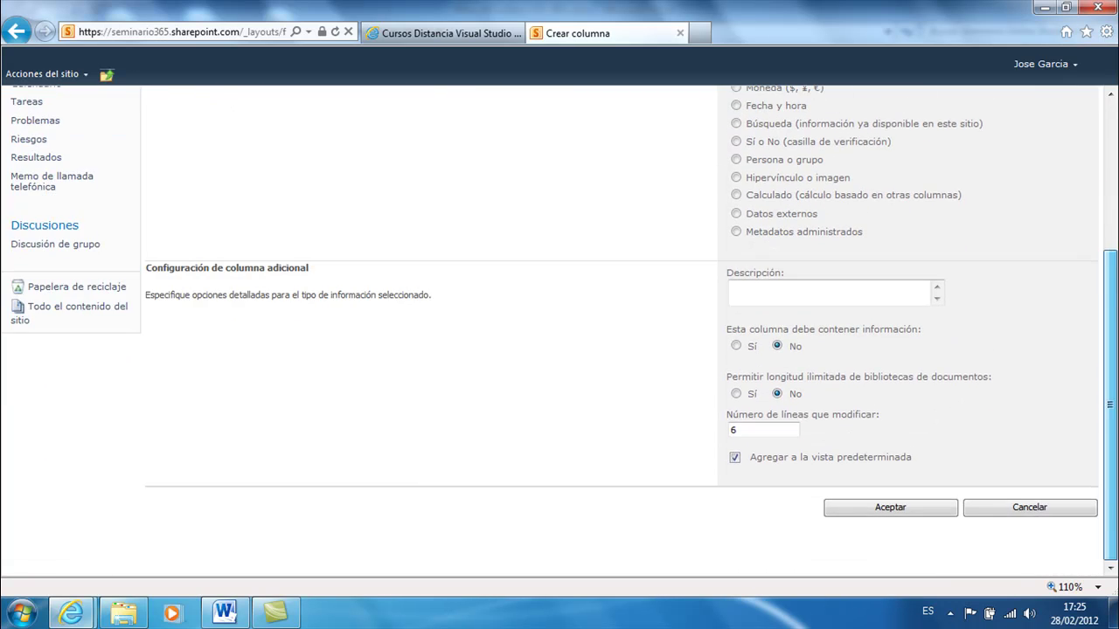
left_click(885, 513)
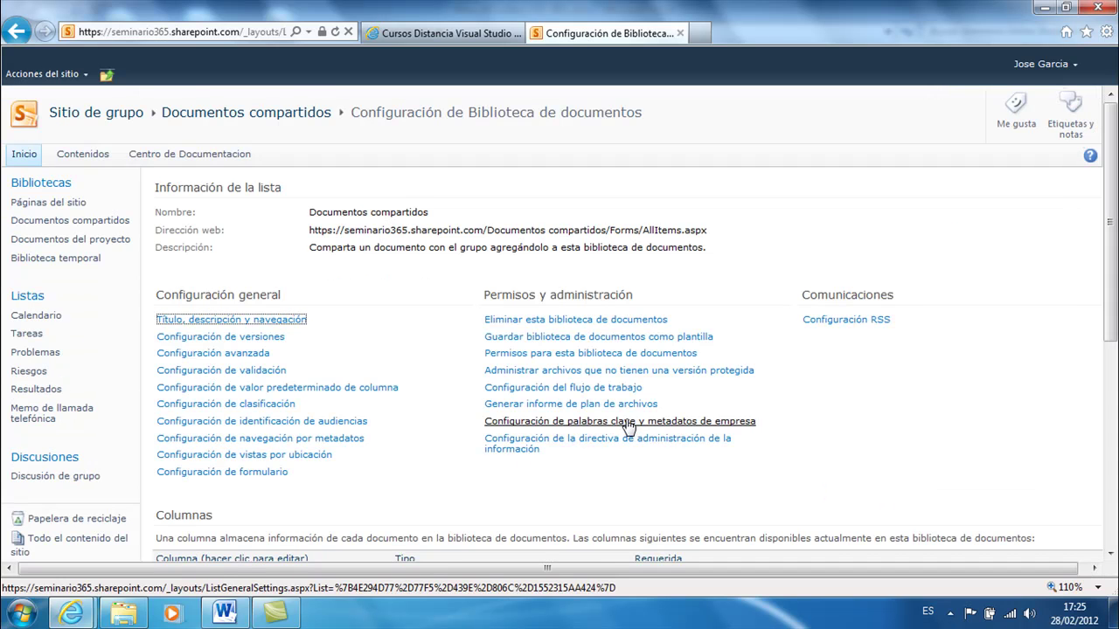
- Return to the Documentos compartidos library and save "Bases de datos de ejemplo de Microsoft" as Northwind's Descripción
left_click(226, 121)
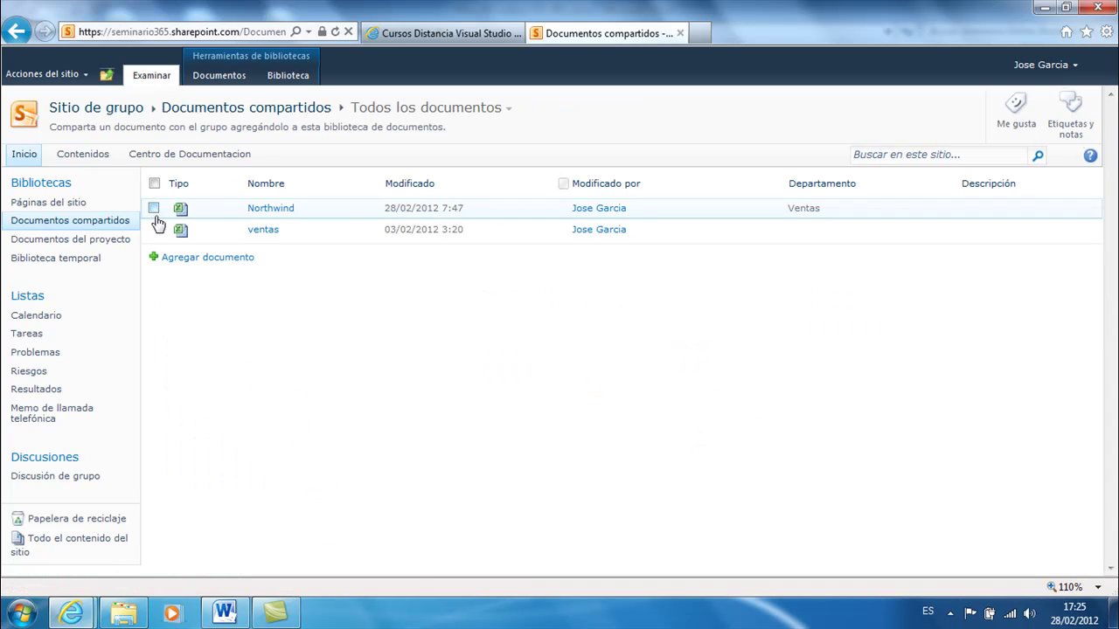
left_click(374, 215)
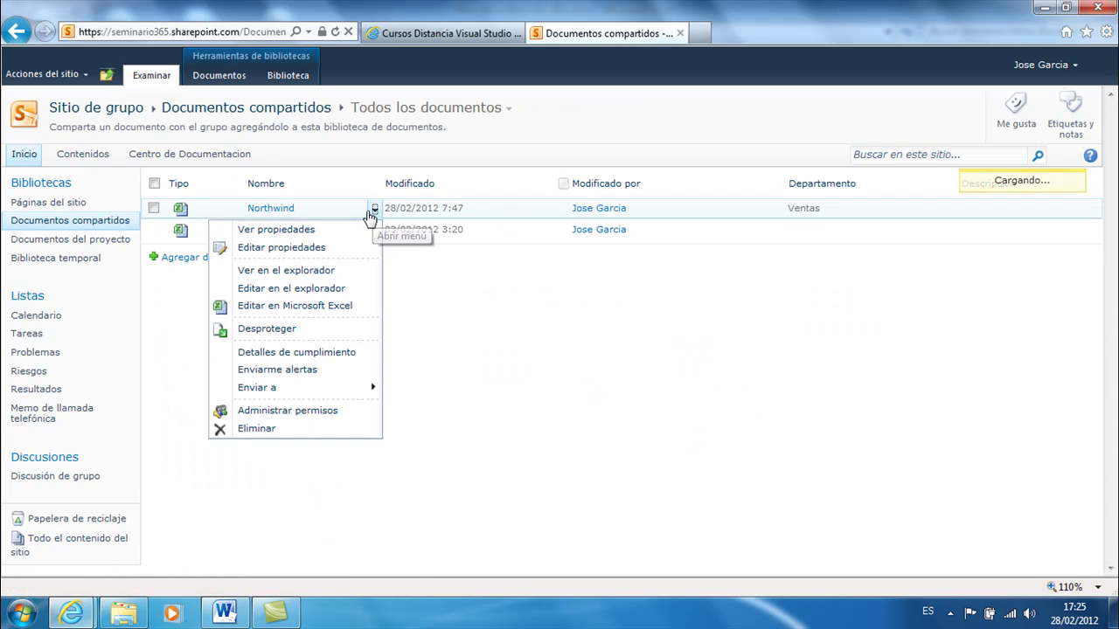
left_click(280, 250)
left_click(541, 363)
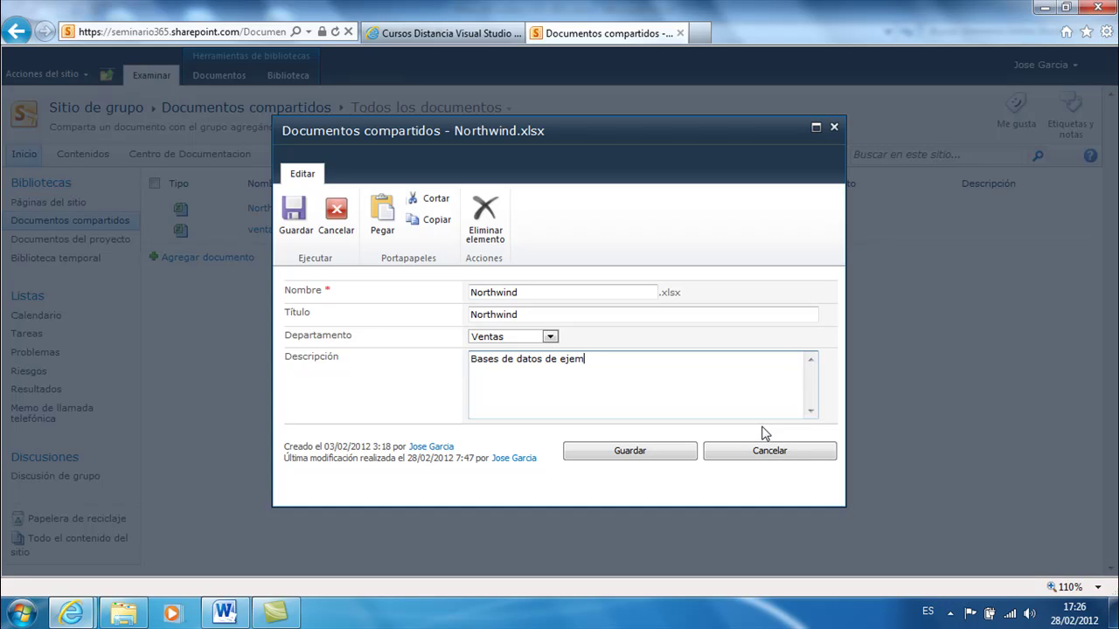
type("Microsoft")
left_click(660, 460)
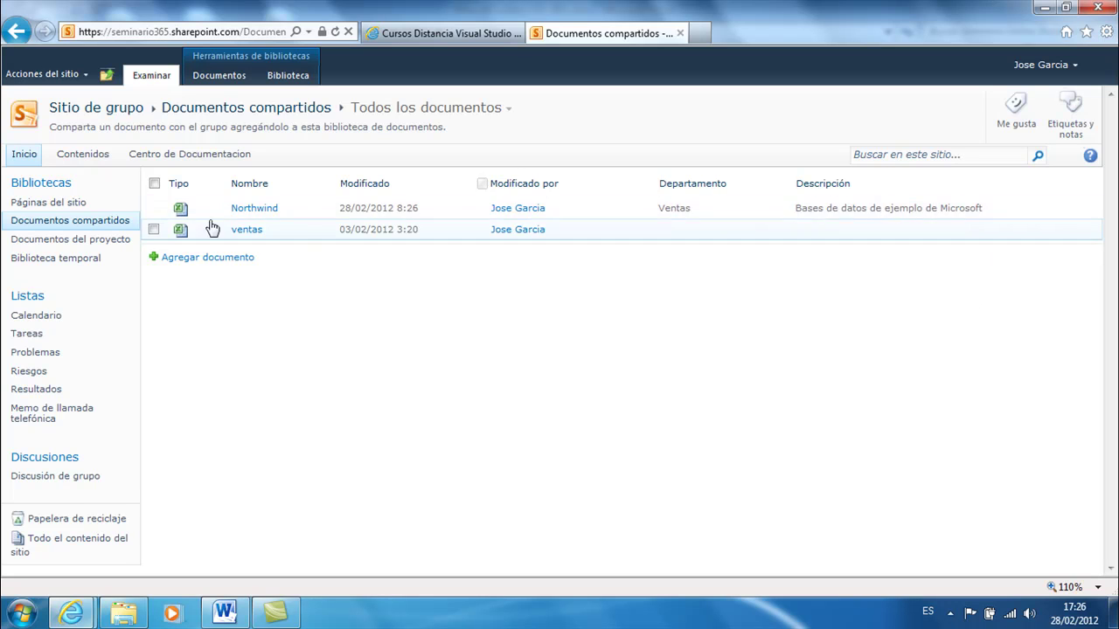
- Review the editable properties of the Northwind document and leave without changing them
left_click(331, 210)
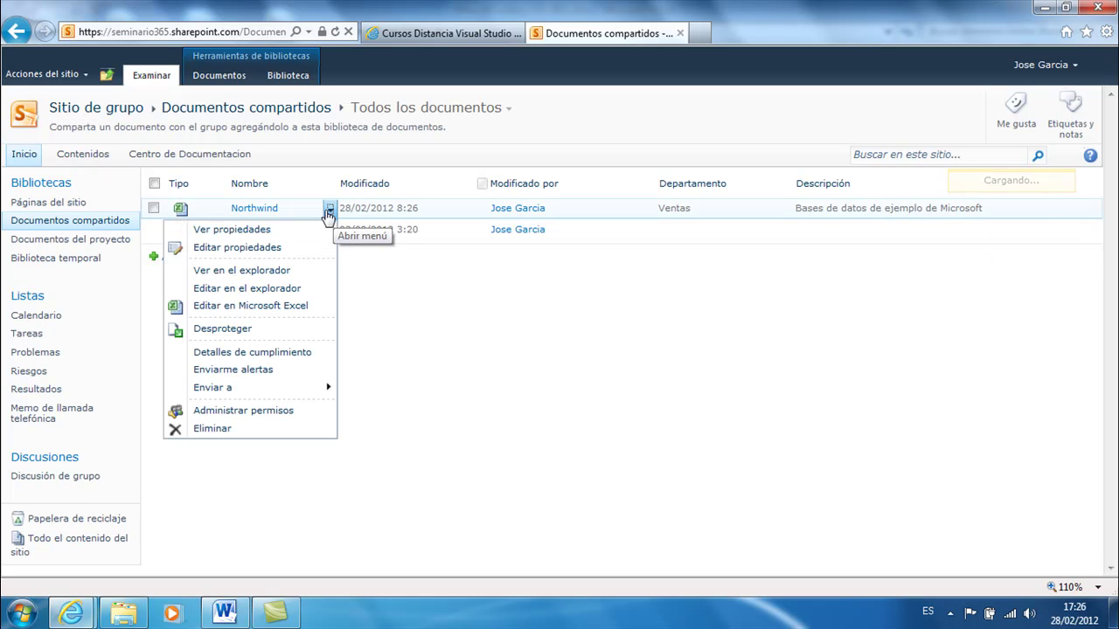
left_click(260, 251)
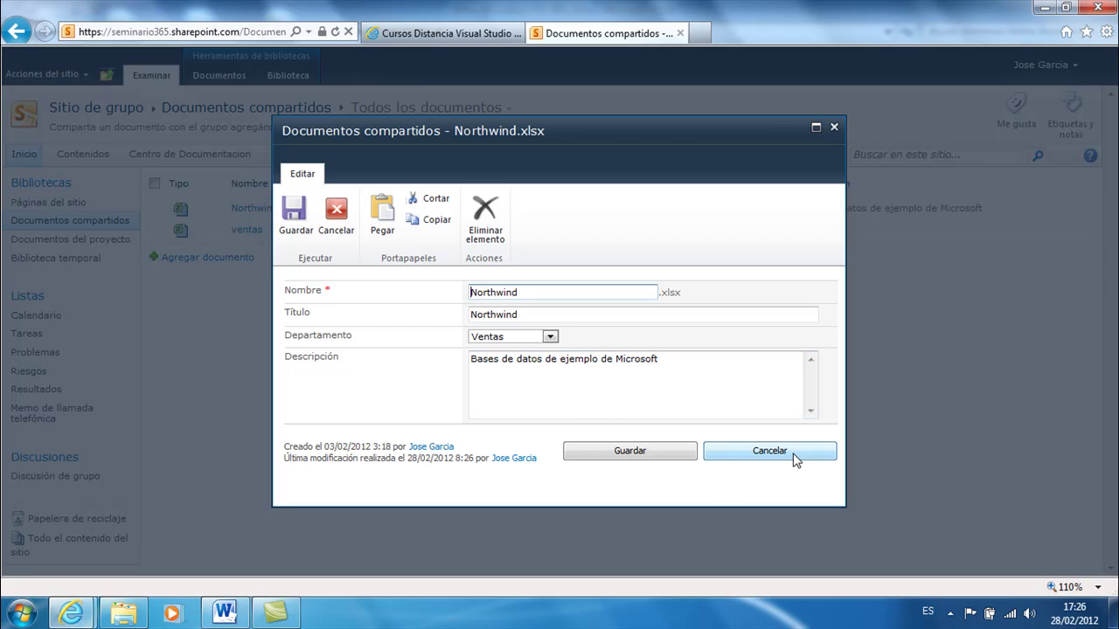
left_click(770, 451)
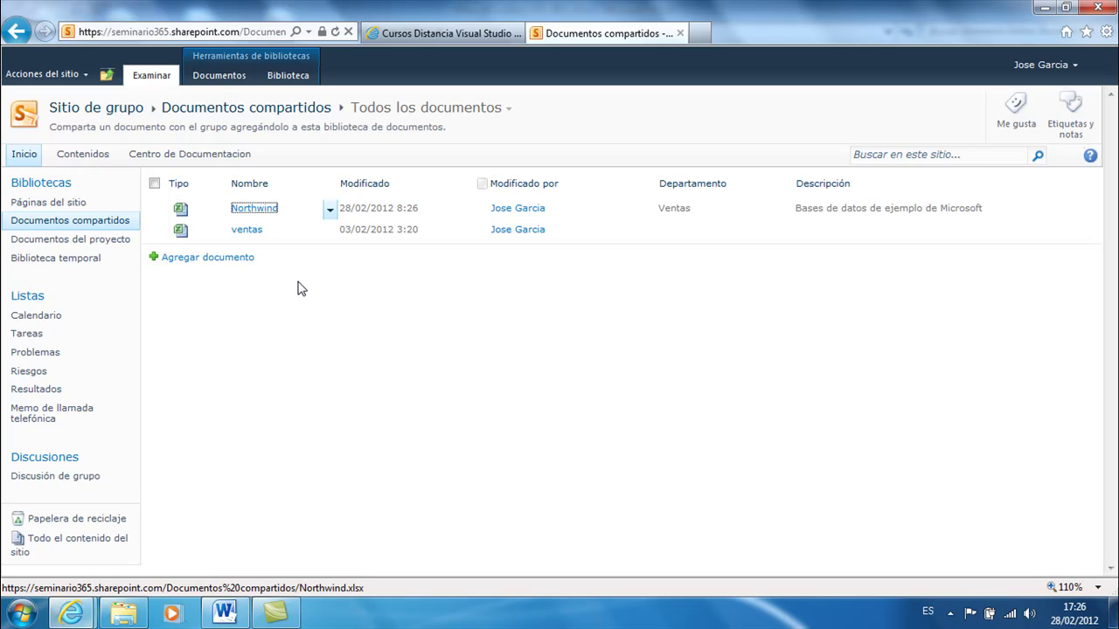
- Inspect the document upload form without uploading a file, and review the document and library commands available for Documentos compartidos
left_click(198, 259)
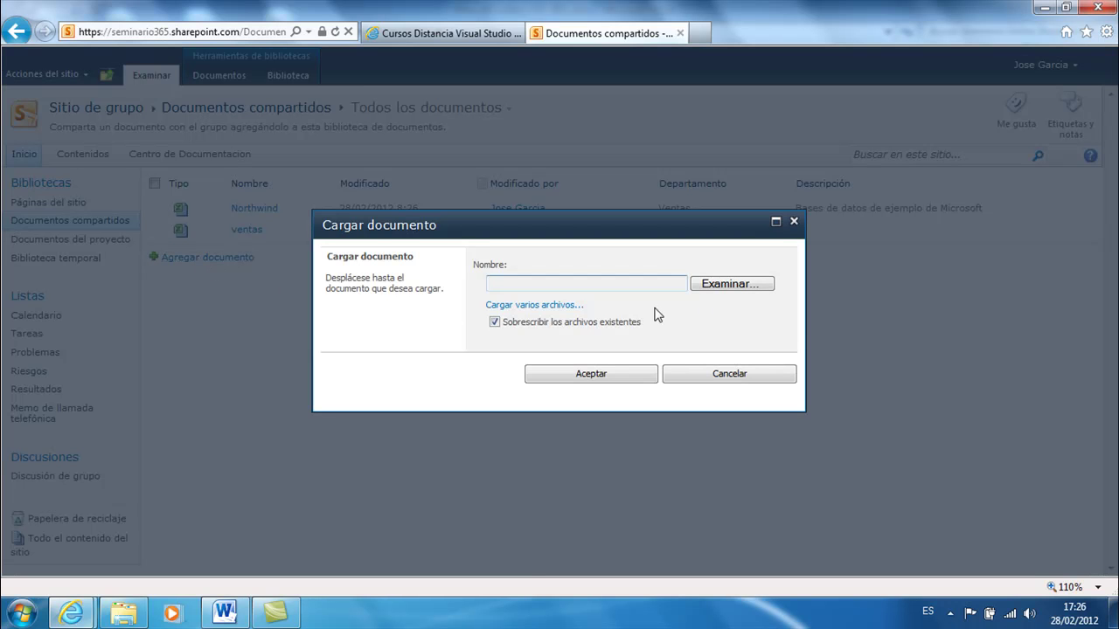
left_click(730, 374)
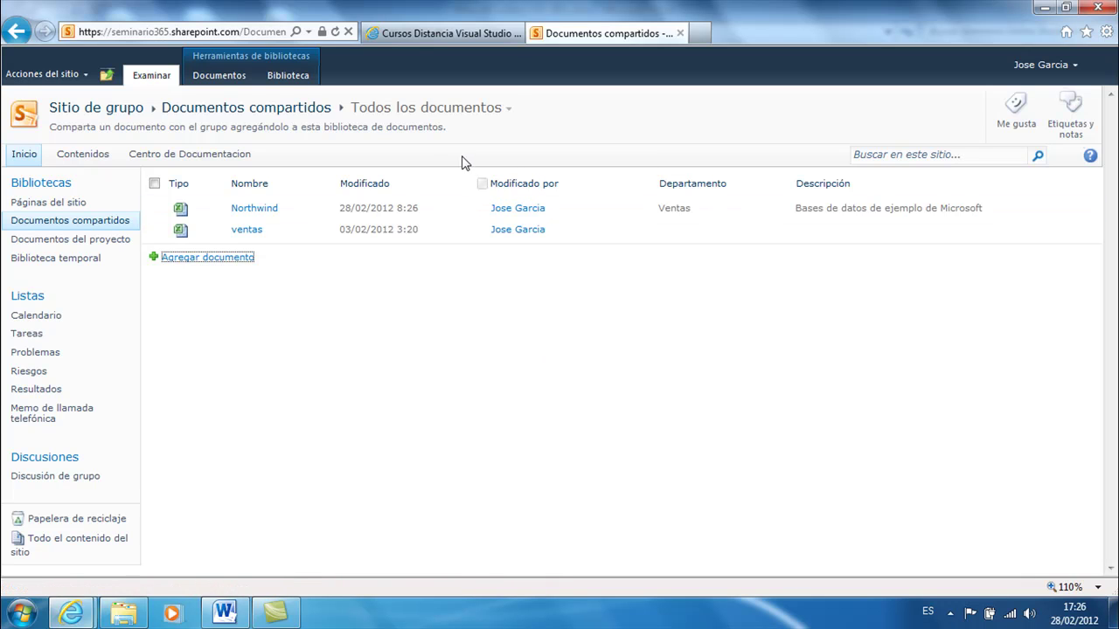
left_click(234, 80)
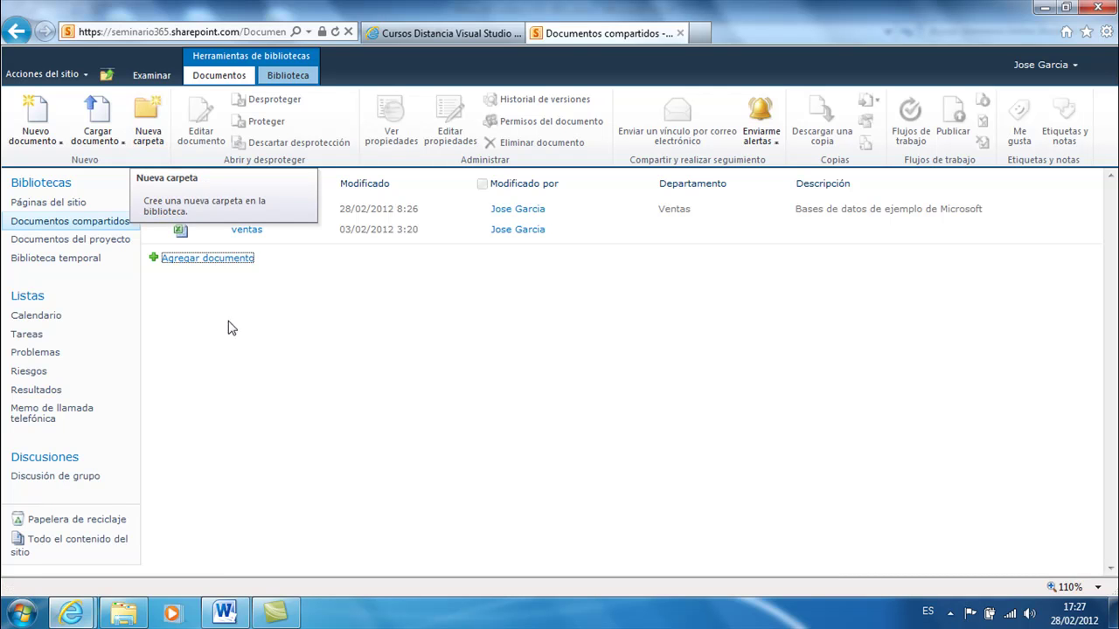
left_click(297, 77)
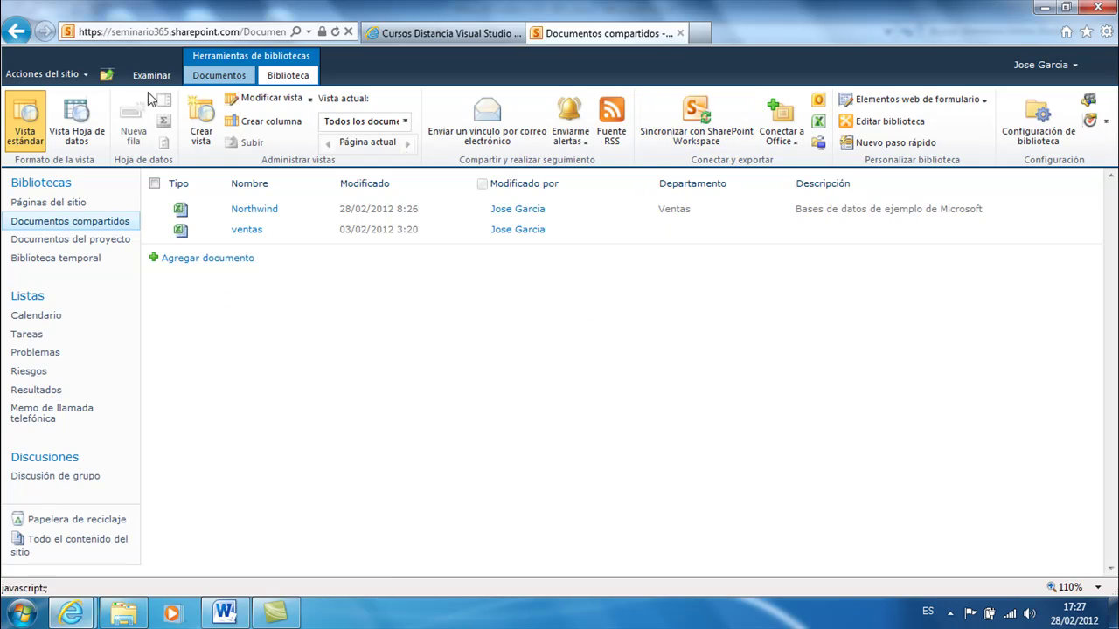
- Return to the Sitio de grupo home page and open its Mis anuncios list
left_click(106, 75)
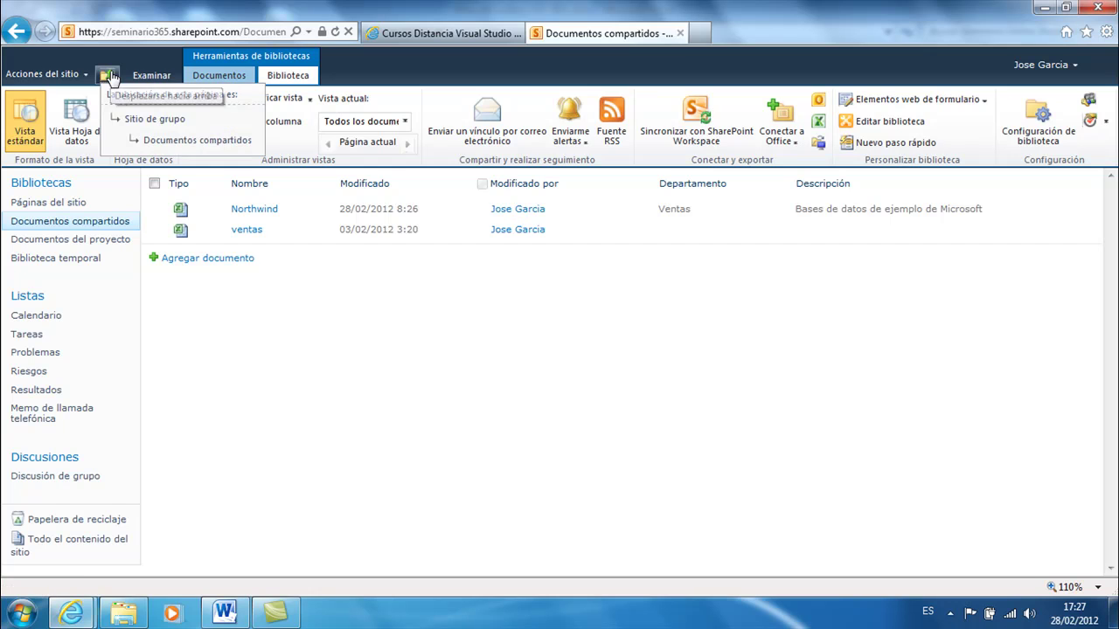
left_click(162, 140)
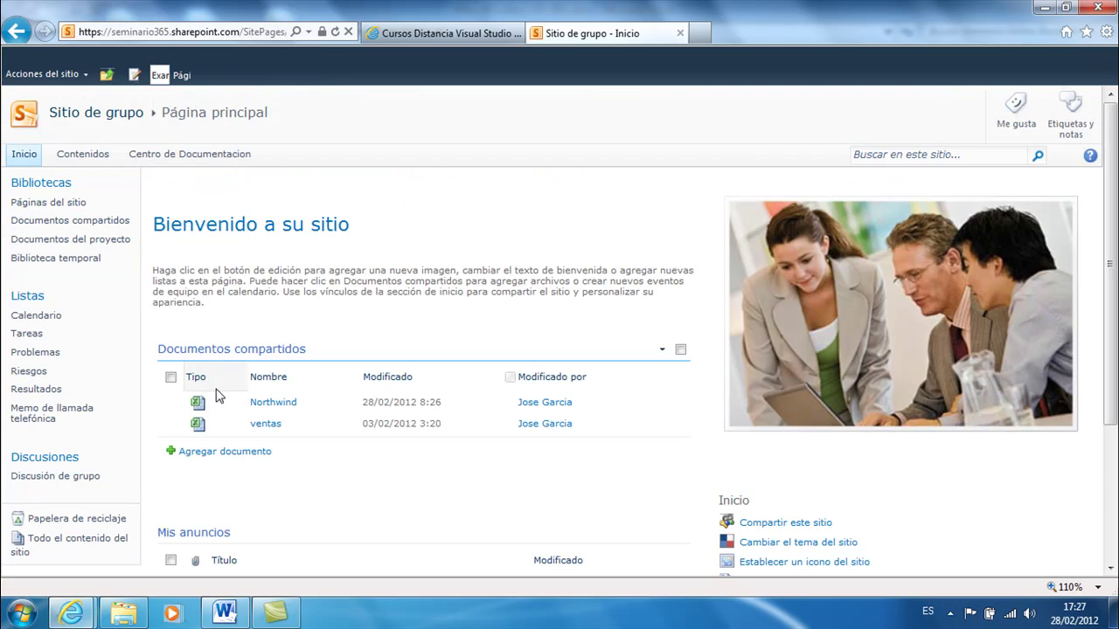
scroll(399, 310, "down", 2)
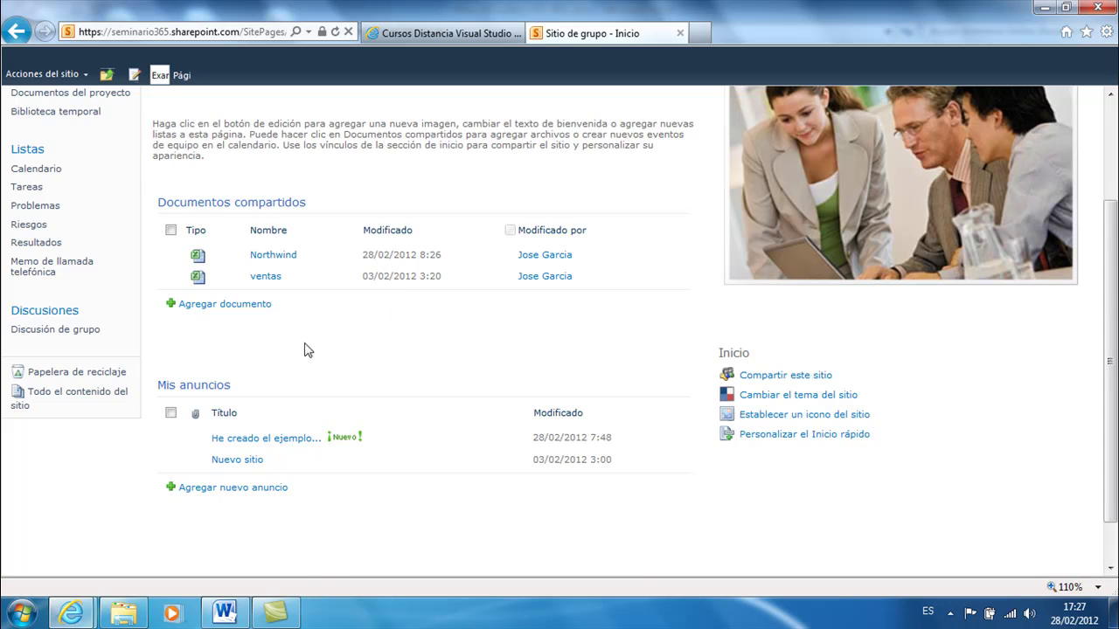
scroll(315, 350, "up", 1)
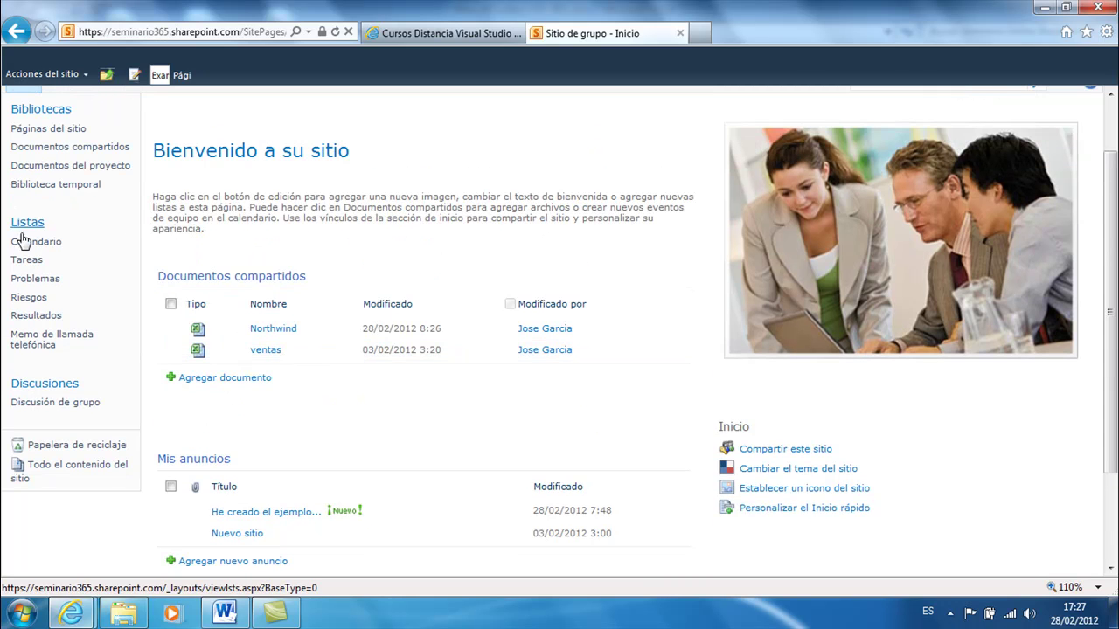
scroll(253, 306, "down", 2)
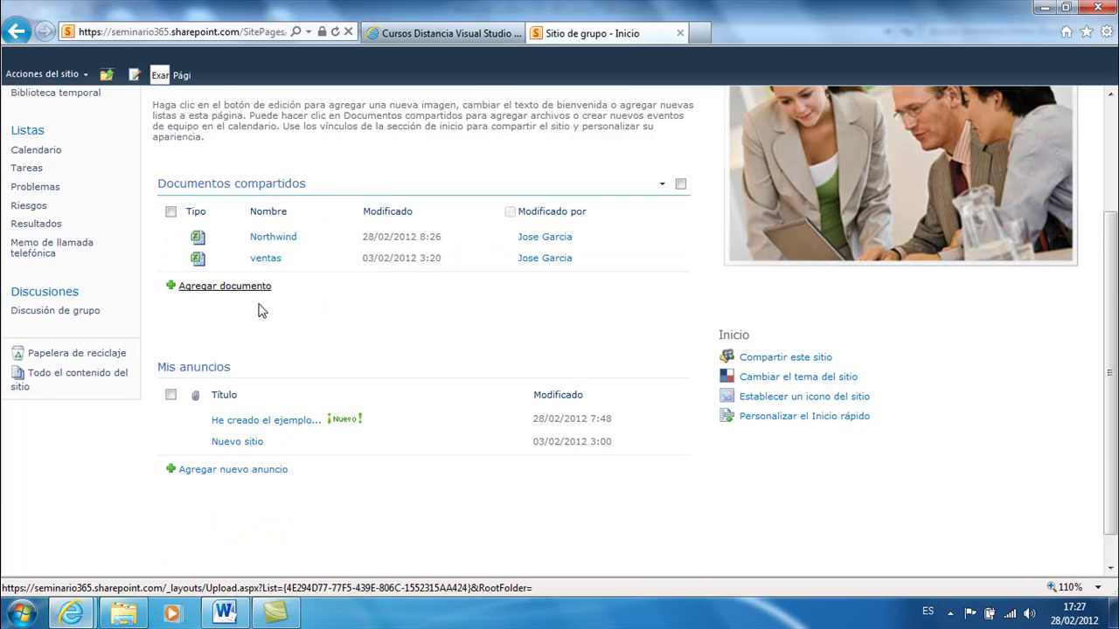
scroll(123, 263, "up", 1)
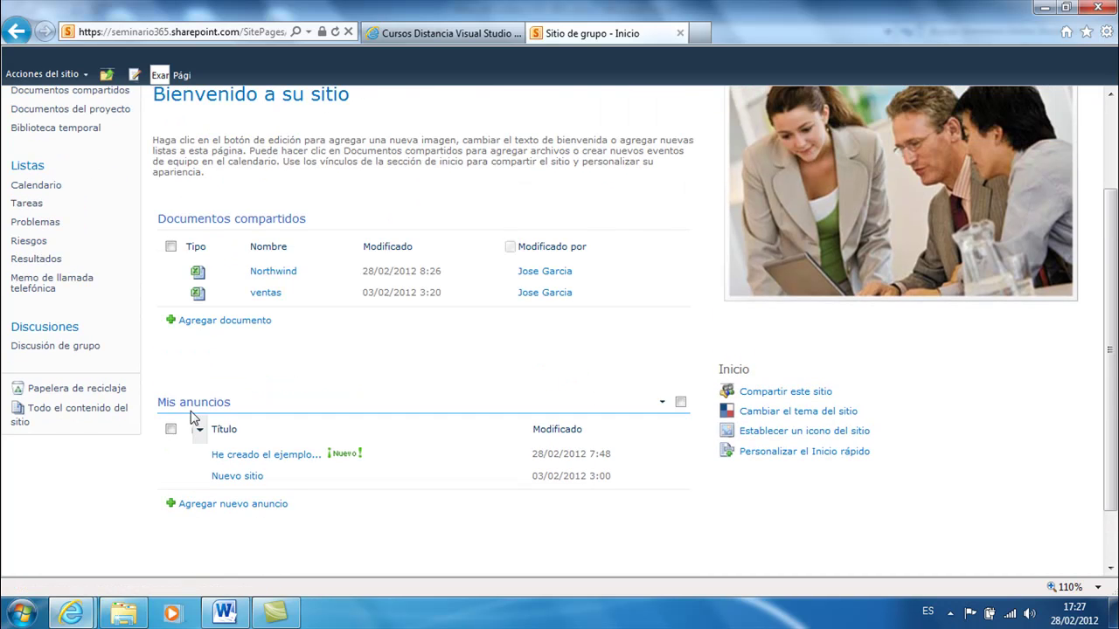
scroll(169, 300, "up", 1)
scroll(231, 426, "down", 2)
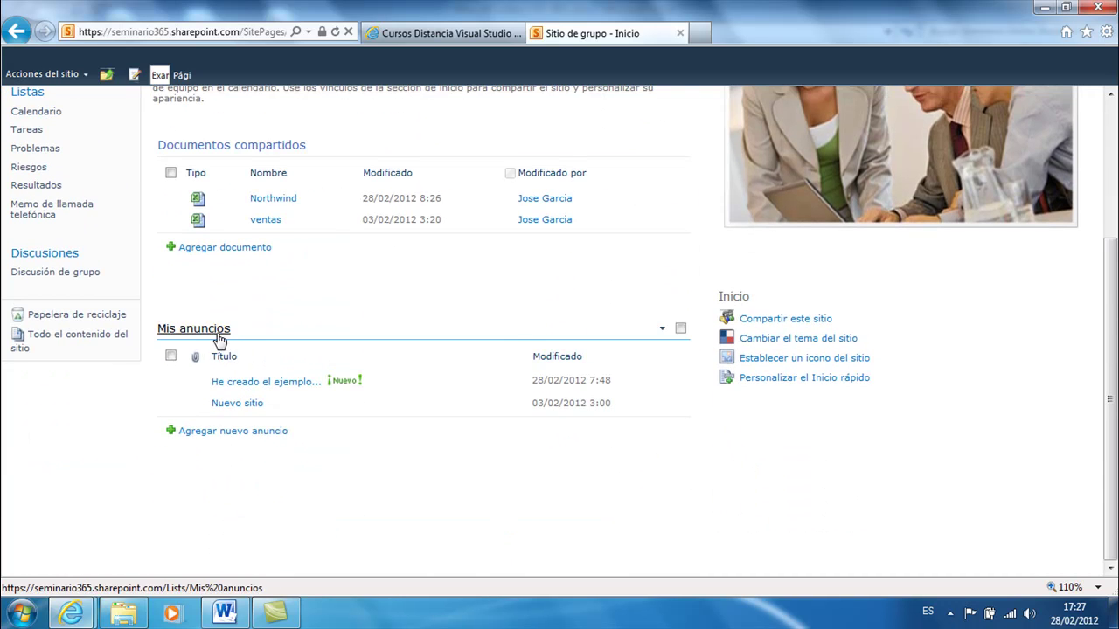
left_click(219, 335)
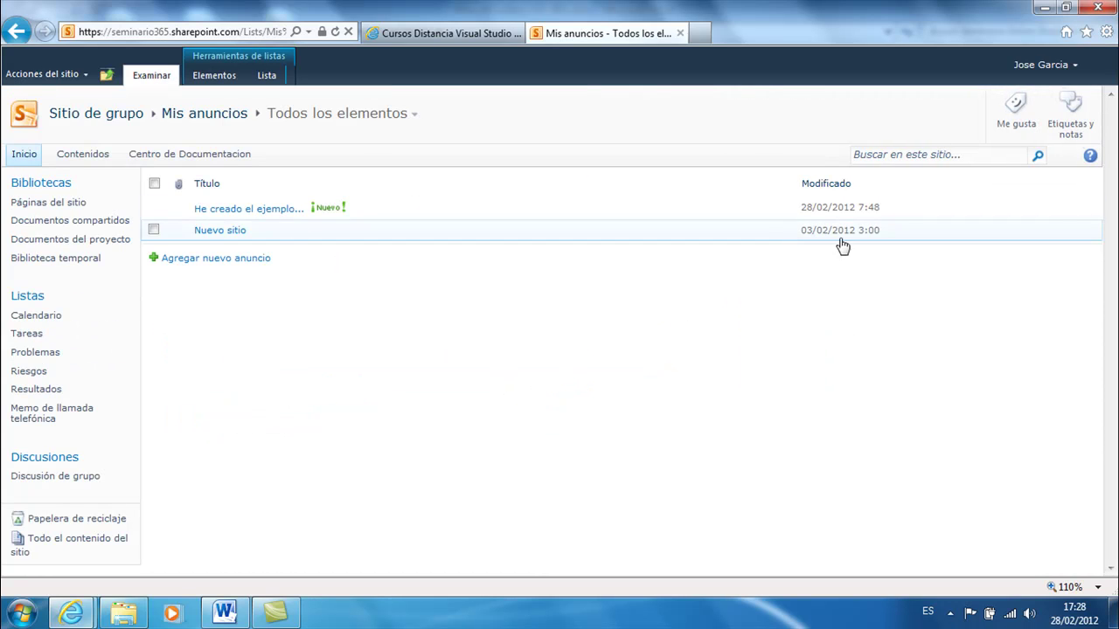
- Open the Nuevo sitio announcement for editing and bring up the insertion options for its Cuerpo text
left_click(792, 230)
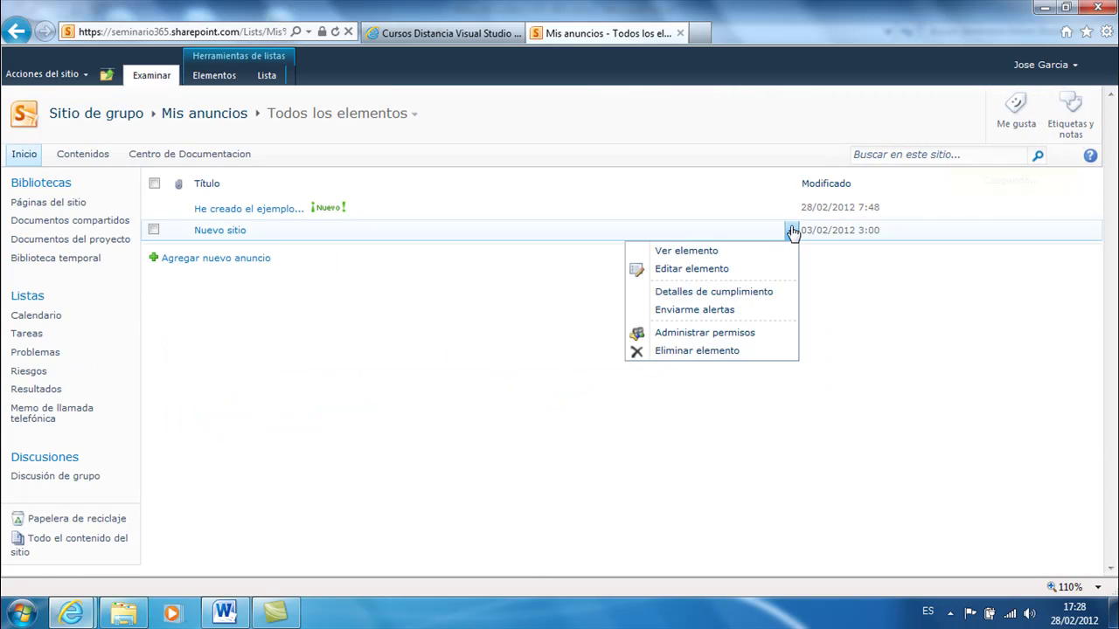
left_click(693, 270)
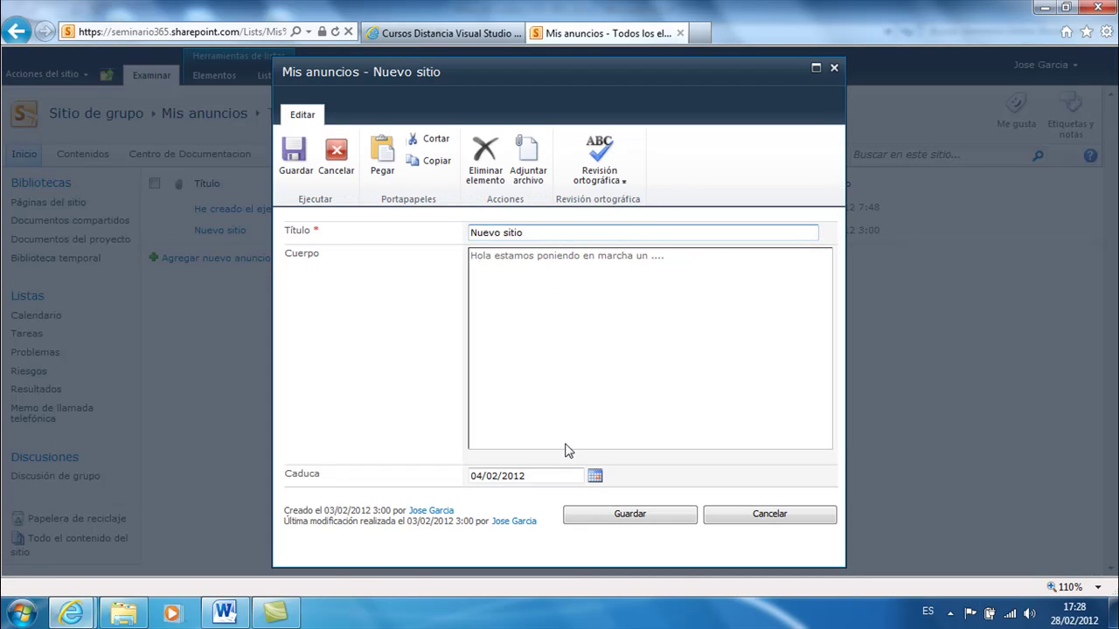
left_click(690, 267)
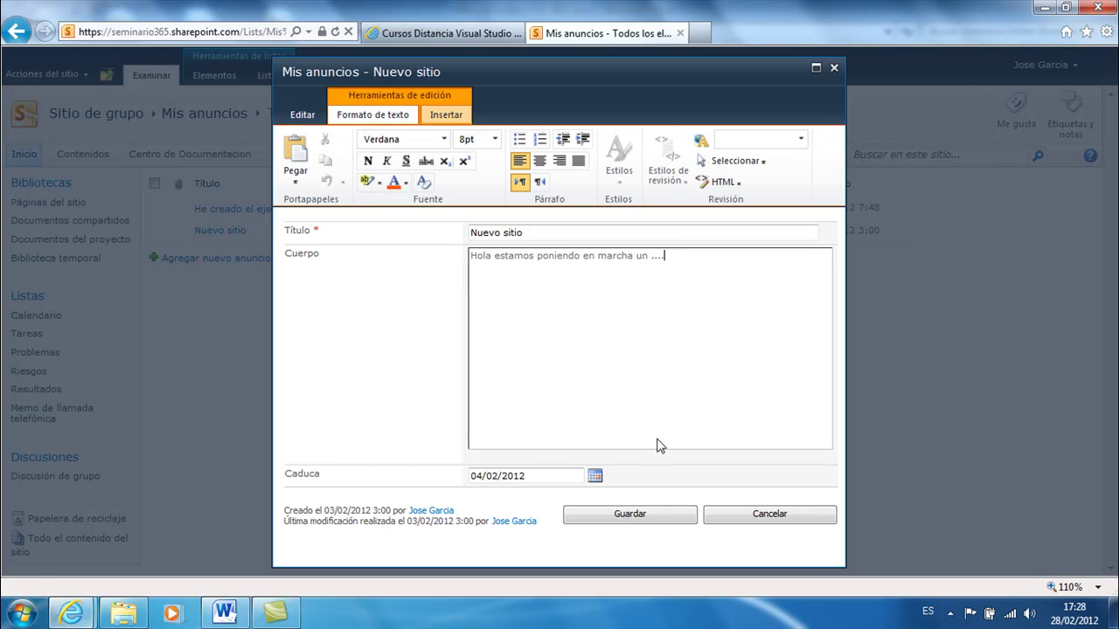
left_click(447, 116)
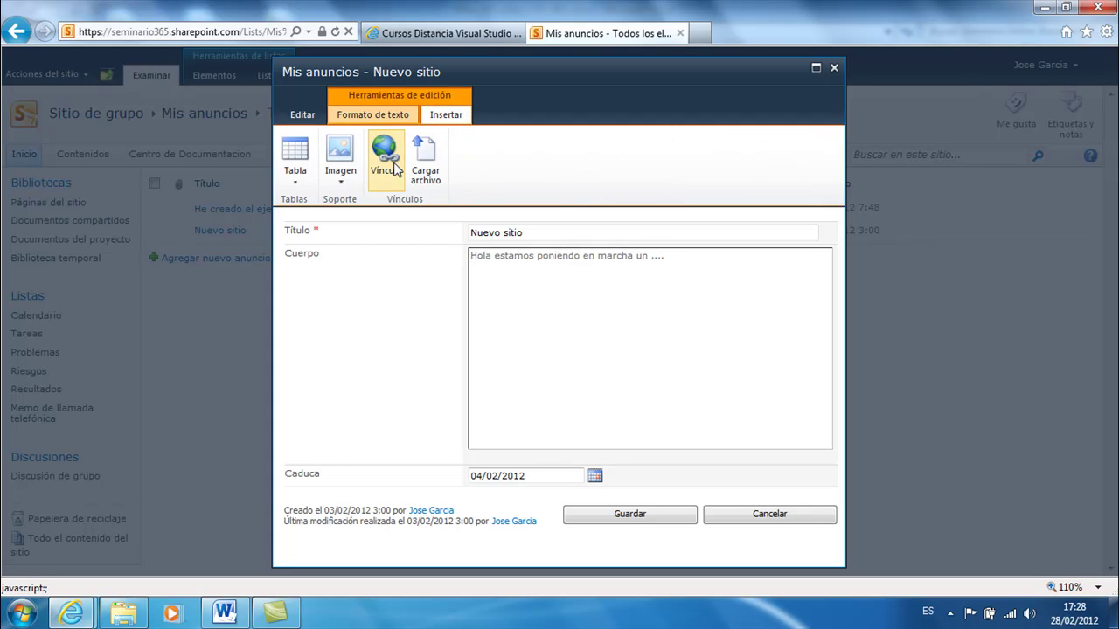
- Inspect the image upload options for the announcement's Cuerpo, browse the local files, and cancel without choosing an image
left_click(340, 157)
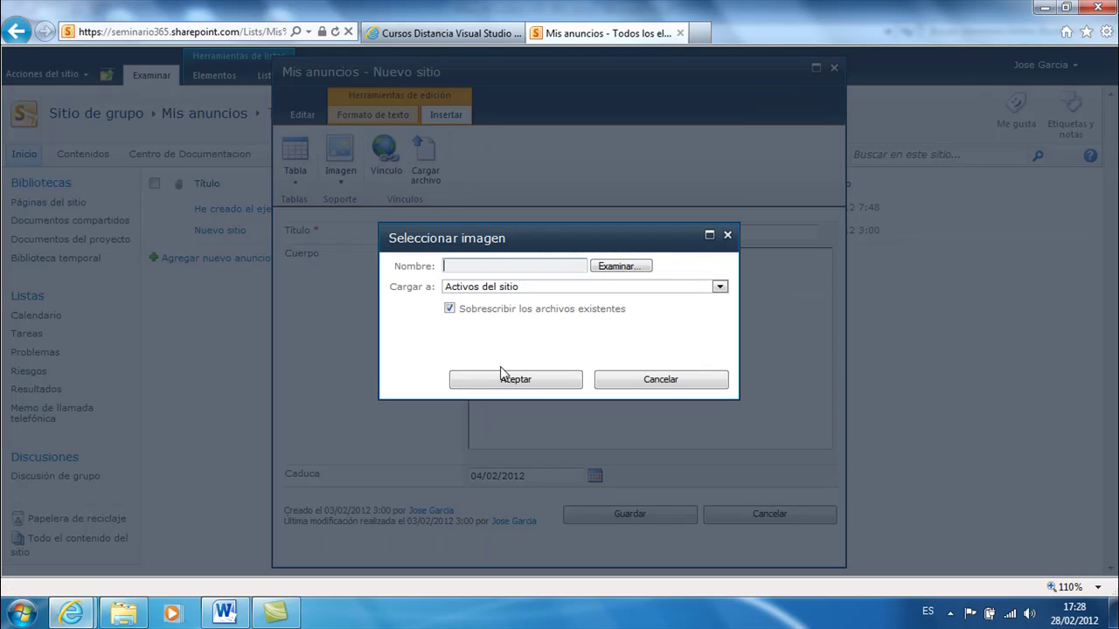
left_click(618, 266)
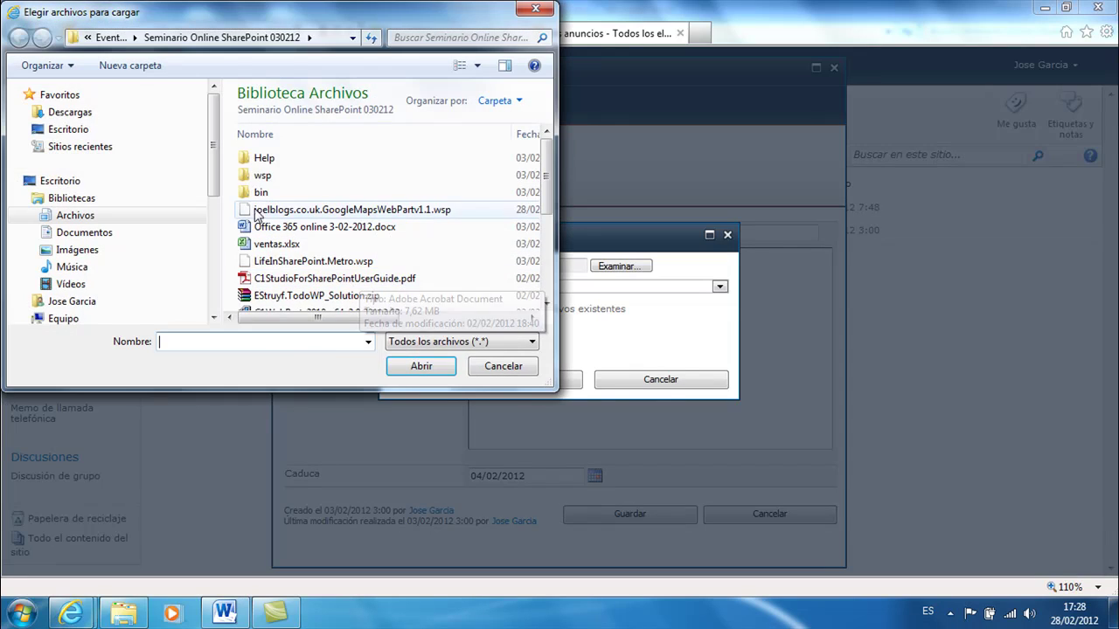
left_click(504, 366)
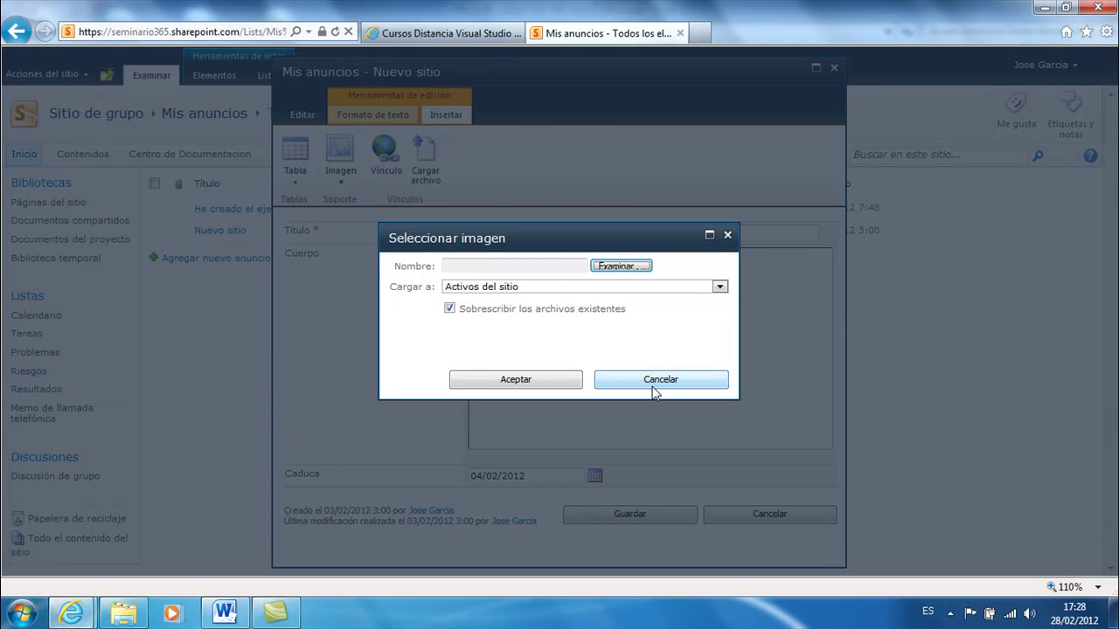
left_click(656, 385)
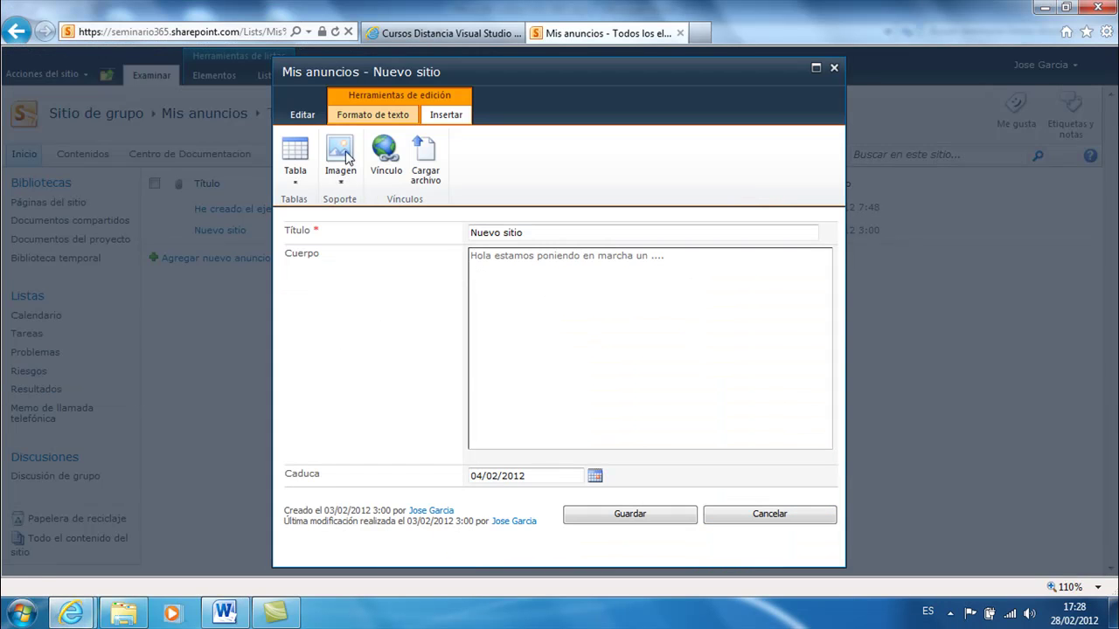
left_click_drag(534, 257, 567, 257)
left_click(381, 157)
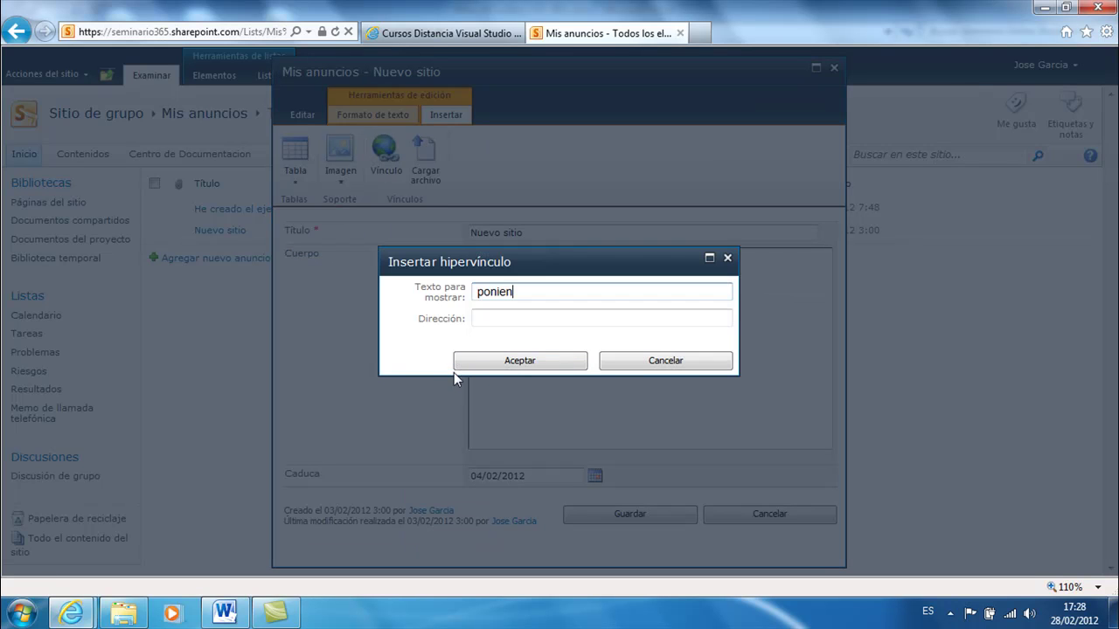
left_click(517, 319)
type("www.")
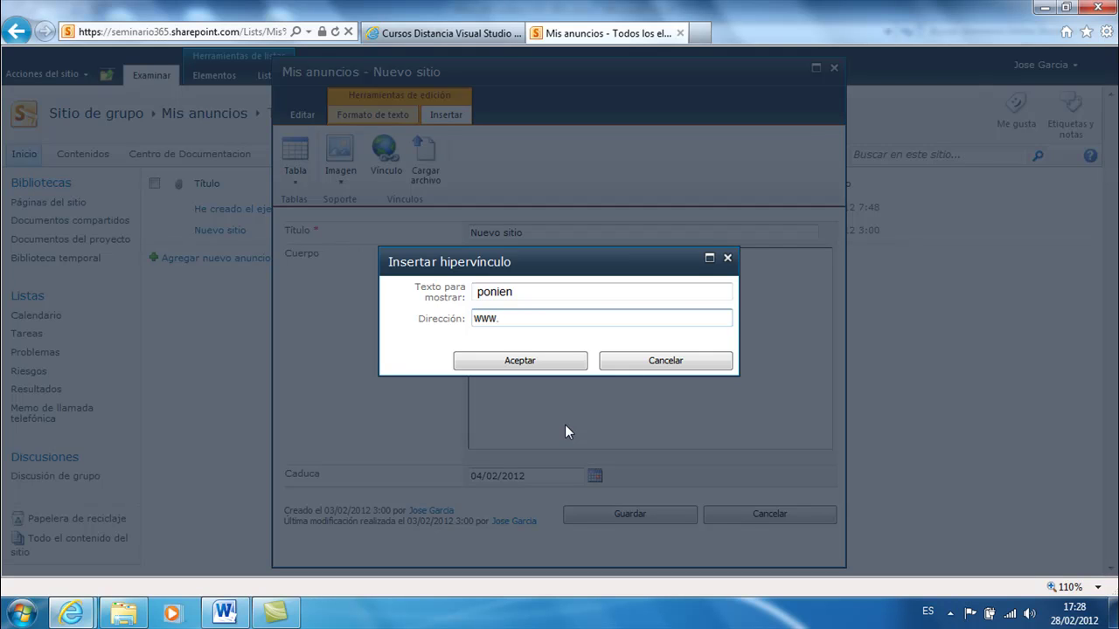
type("danysoft.com")
left_click(553, 362)
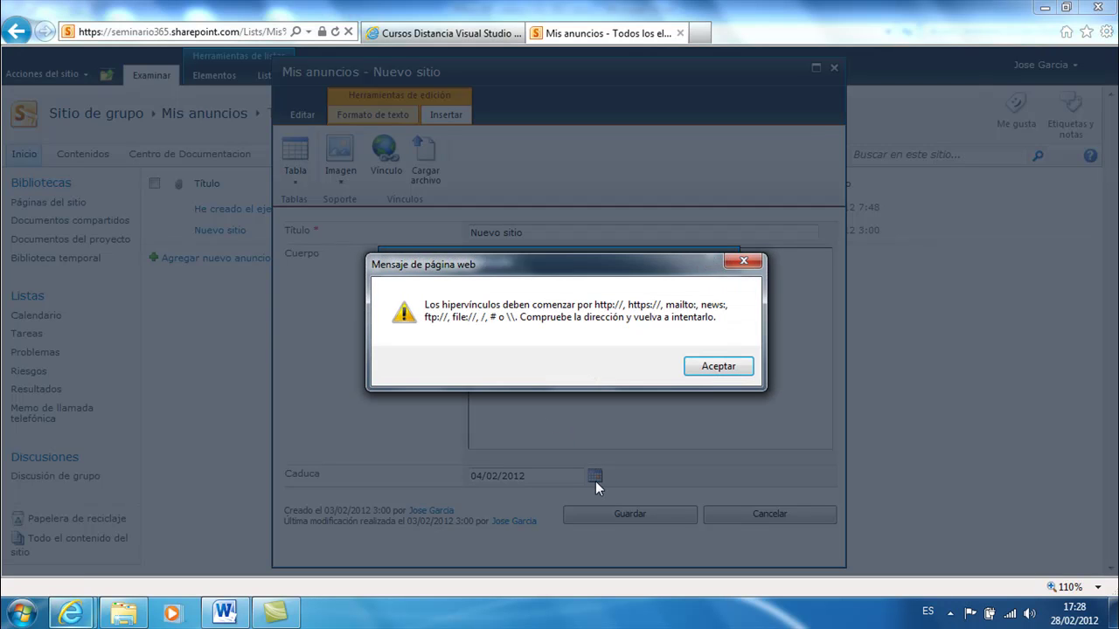
key("Return")
left_click(474, 318)
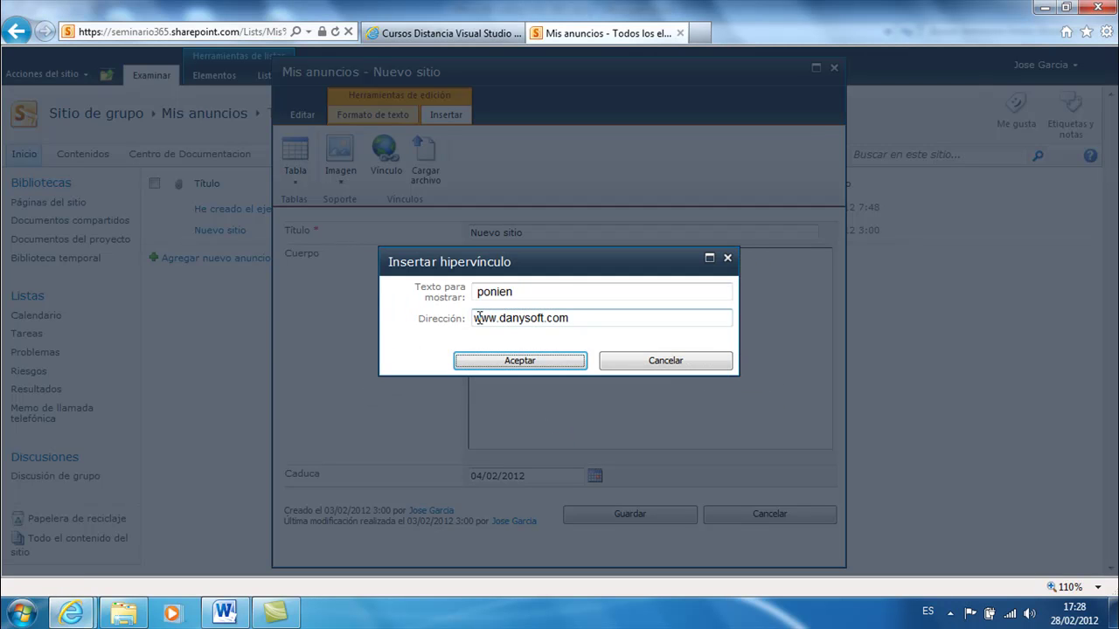
type("tp:")
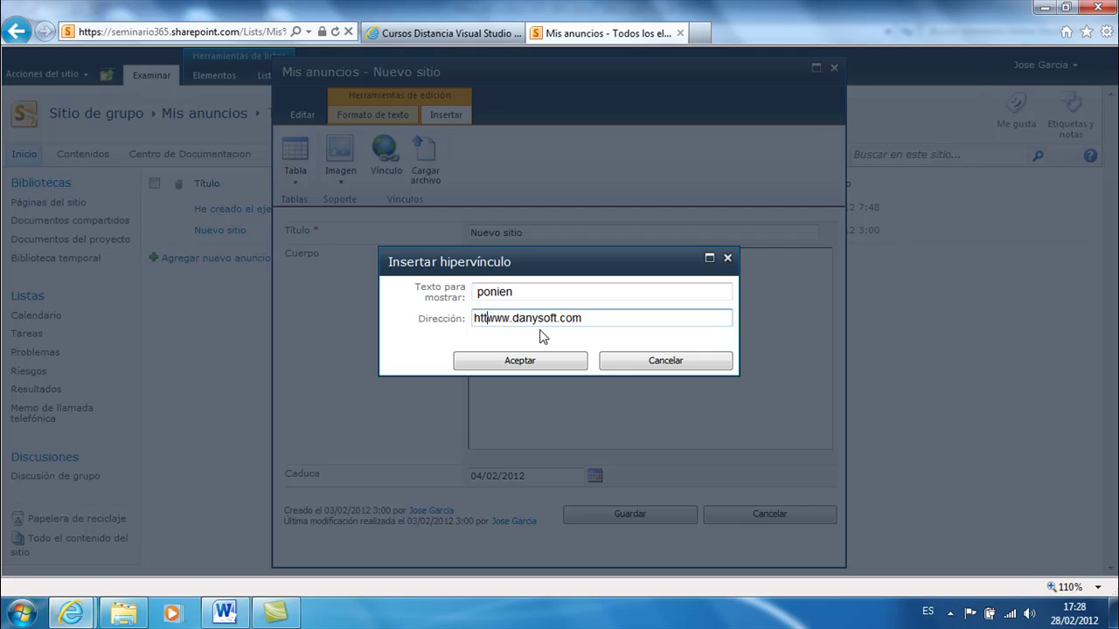
type("//")
left_click(520, 361)
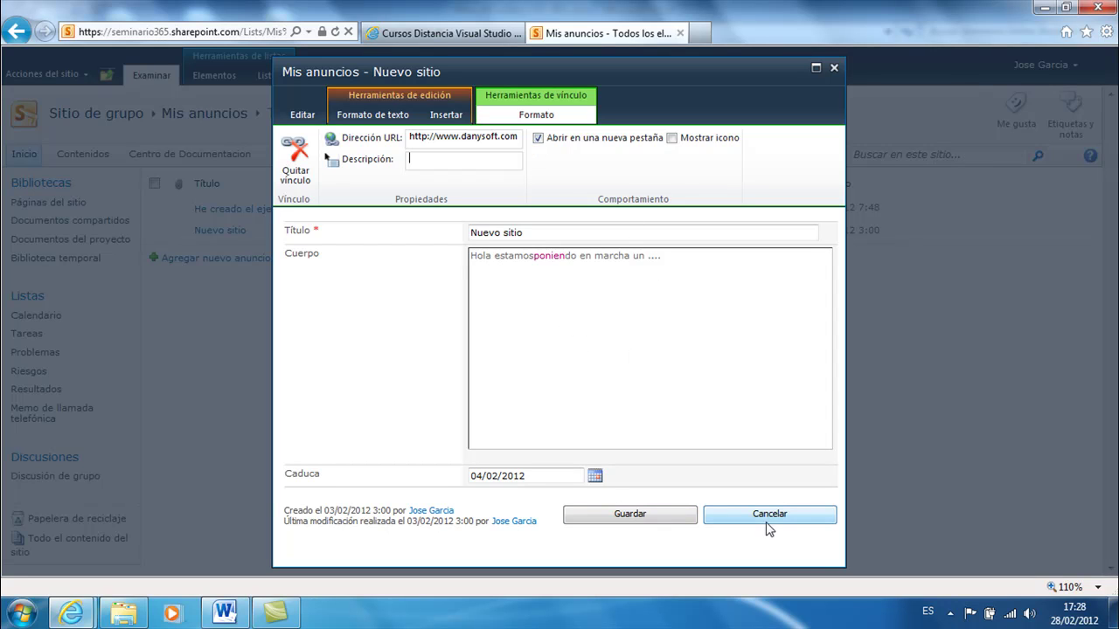
left_click(676, 521)
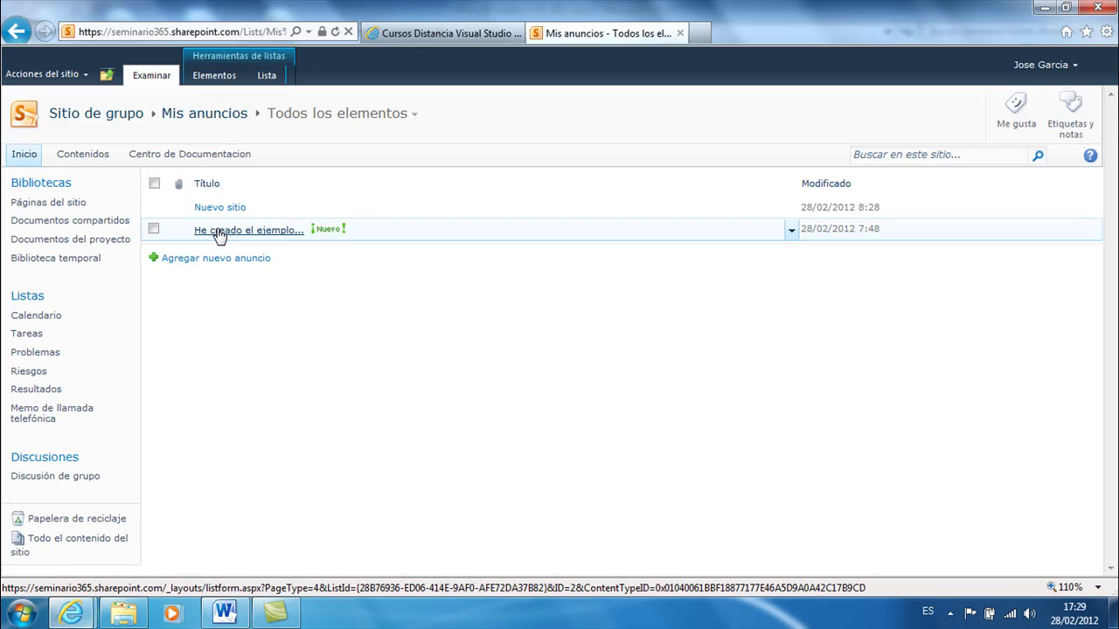
- Browse the Biblioteca and Lista templates available for creating site content, and select the Calendario template to view its details
left_click(81, 76)
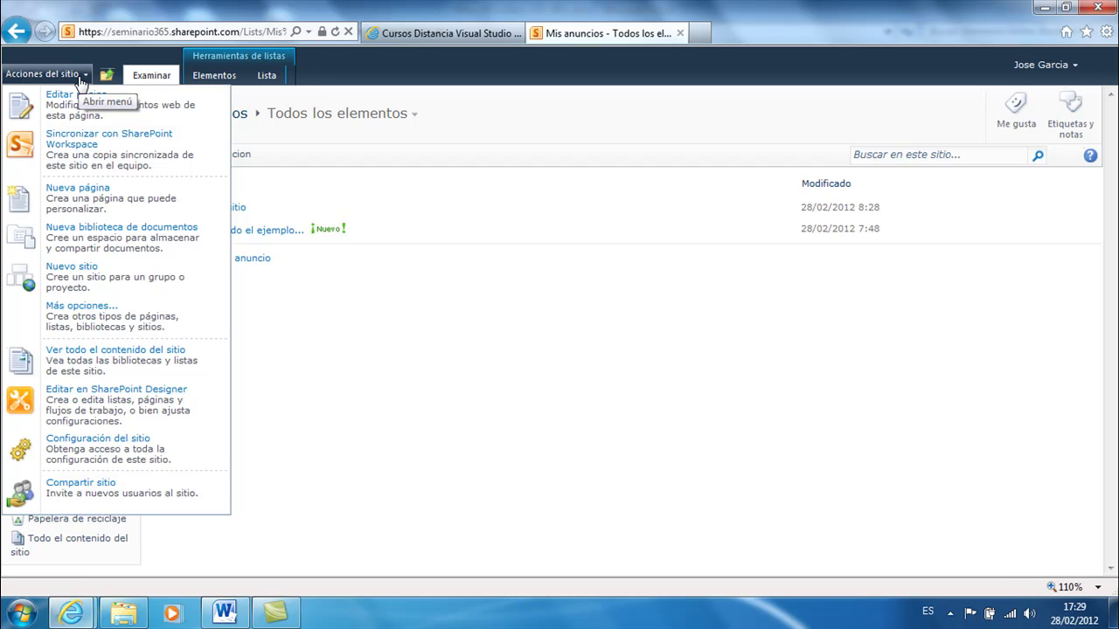
left_click(102, 323)
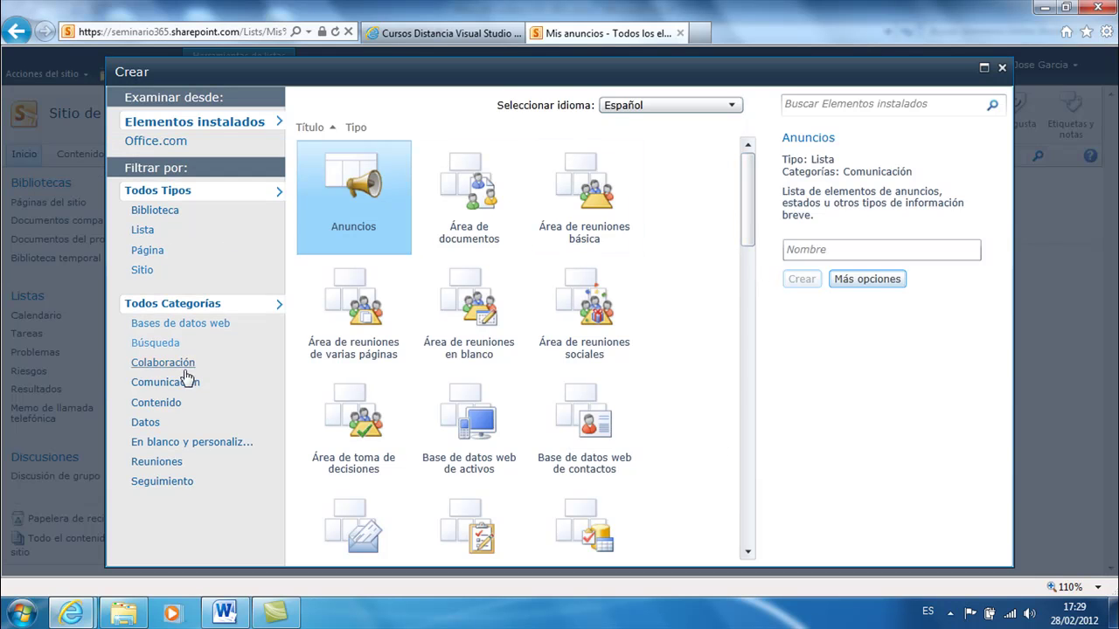
left_click(144, 211)
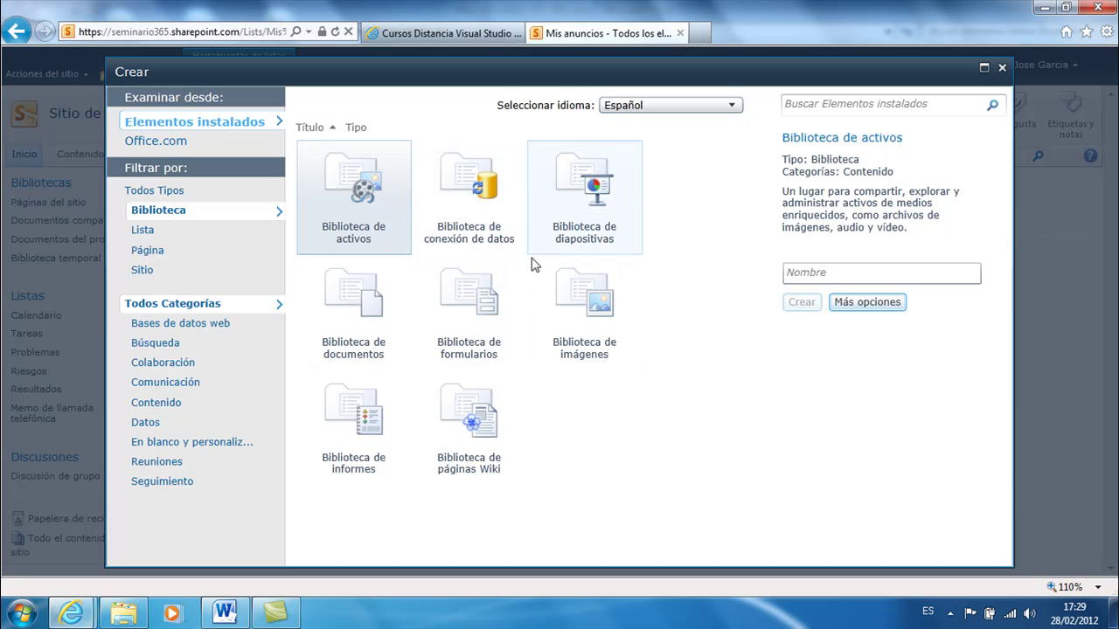
left_click(143, 231)
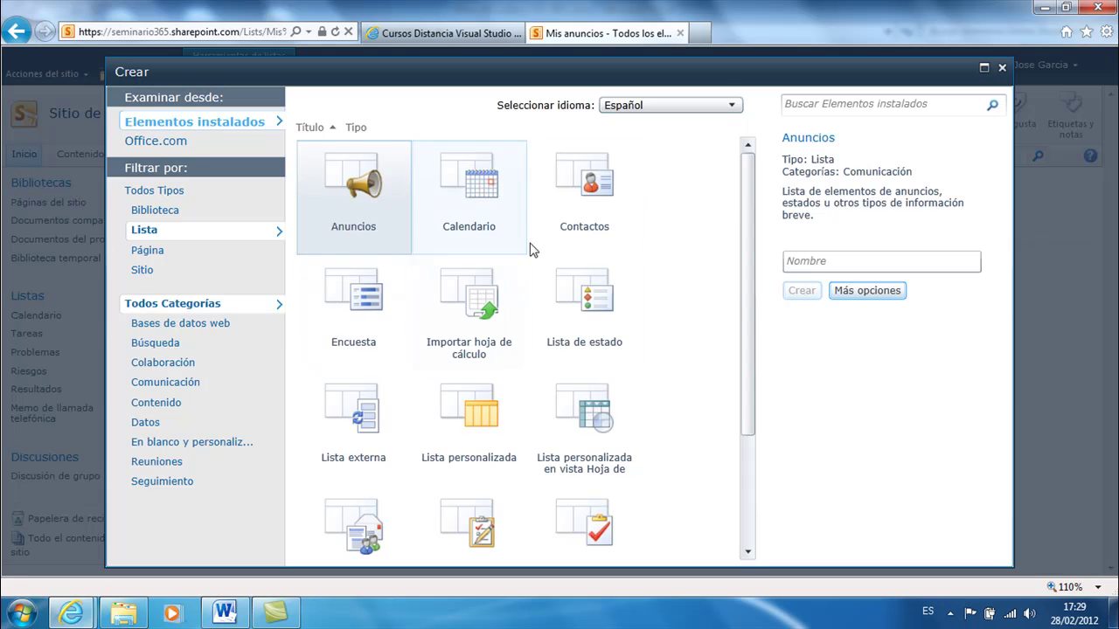
scroll(752, 302, "down", 1)
scroll(748, 294, "up", 1)
left_click(481, 194)
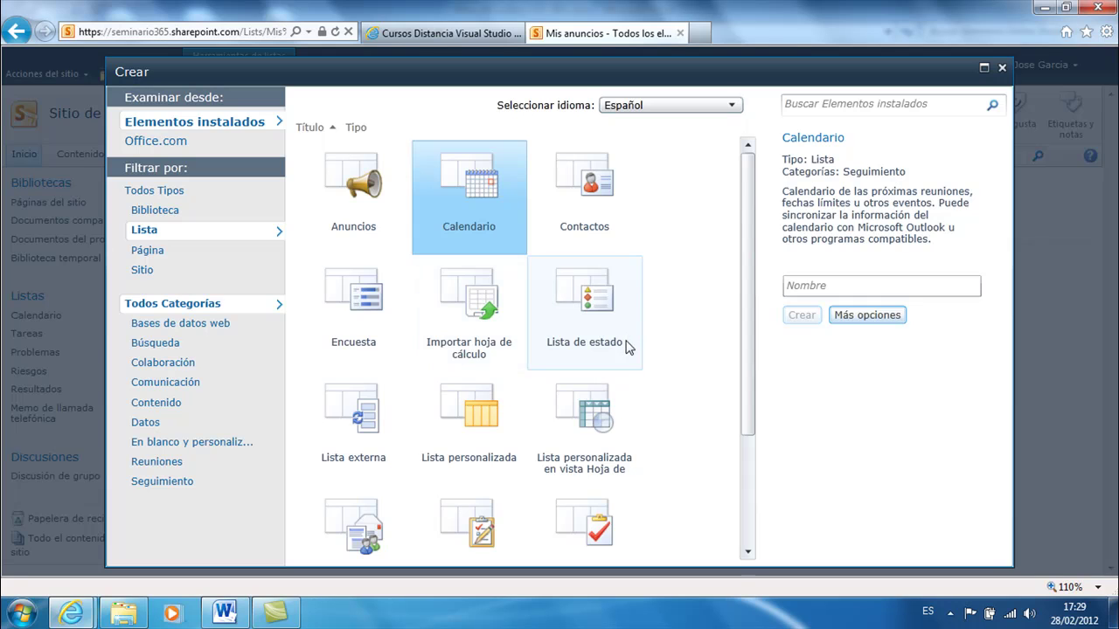
- Review the details of the Lista personalizada, Lista externa and Tareas templates among the Lista templates
scroll(749, 405, "down", 2)
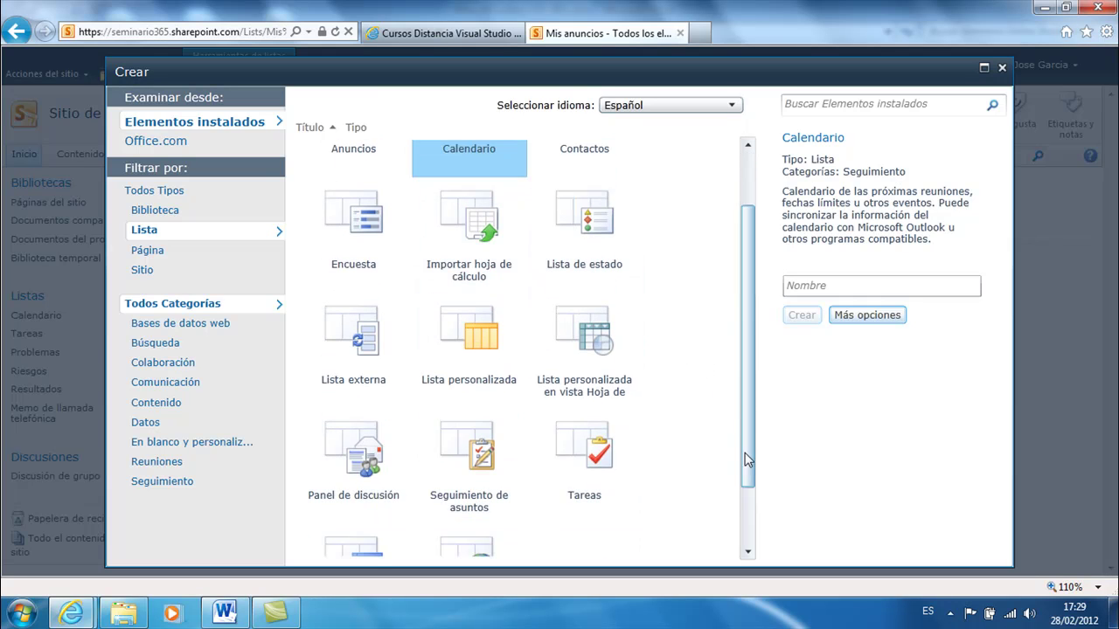
left_click(472, 349)
scroll(751, 412, "down", 1)
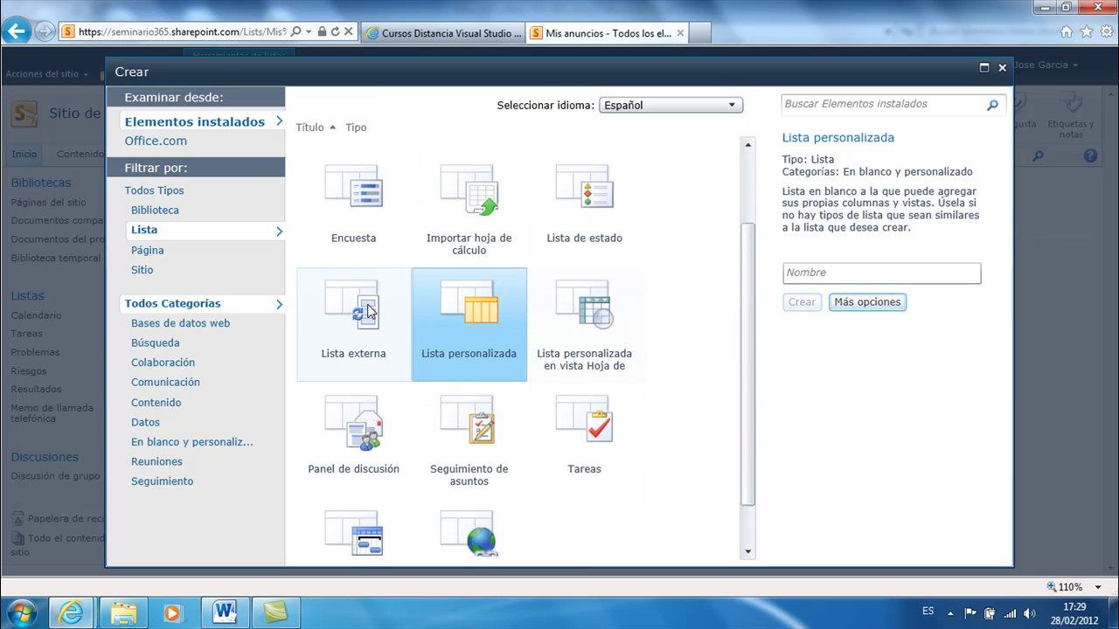
left_click(354, 328)
left_click_drag(752, 351, 750, 416)
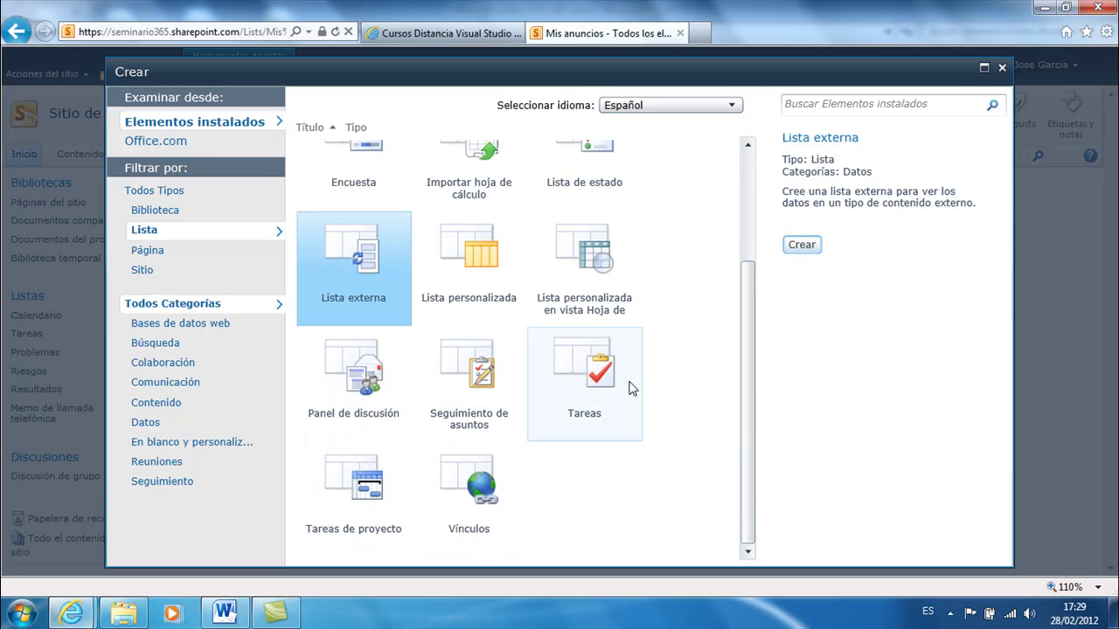
left_click(640, 405)
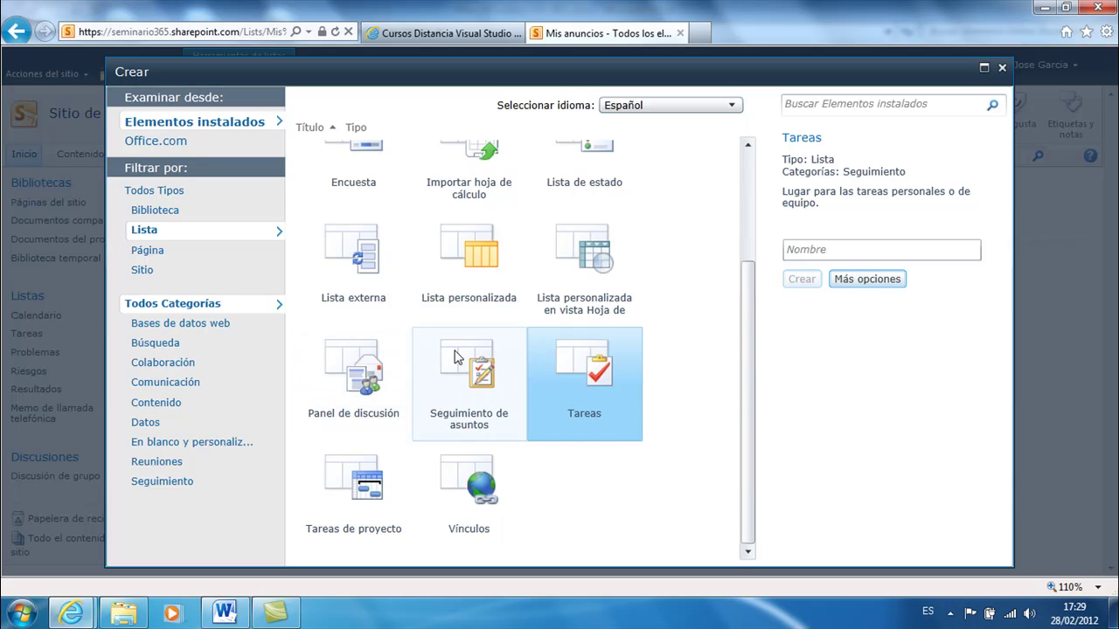
scroll(672, 290, "up", 3)
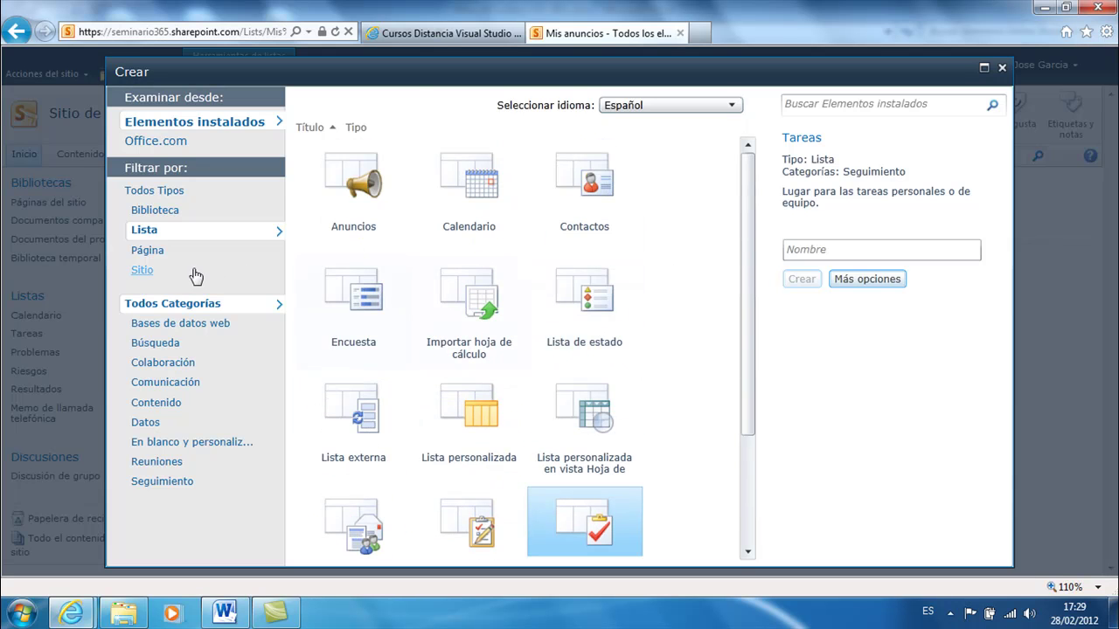
- Browse the Bases de datos web category and the Sitio and Página templates, then close the Crear dialog without creating anything
left_click(208, 329)
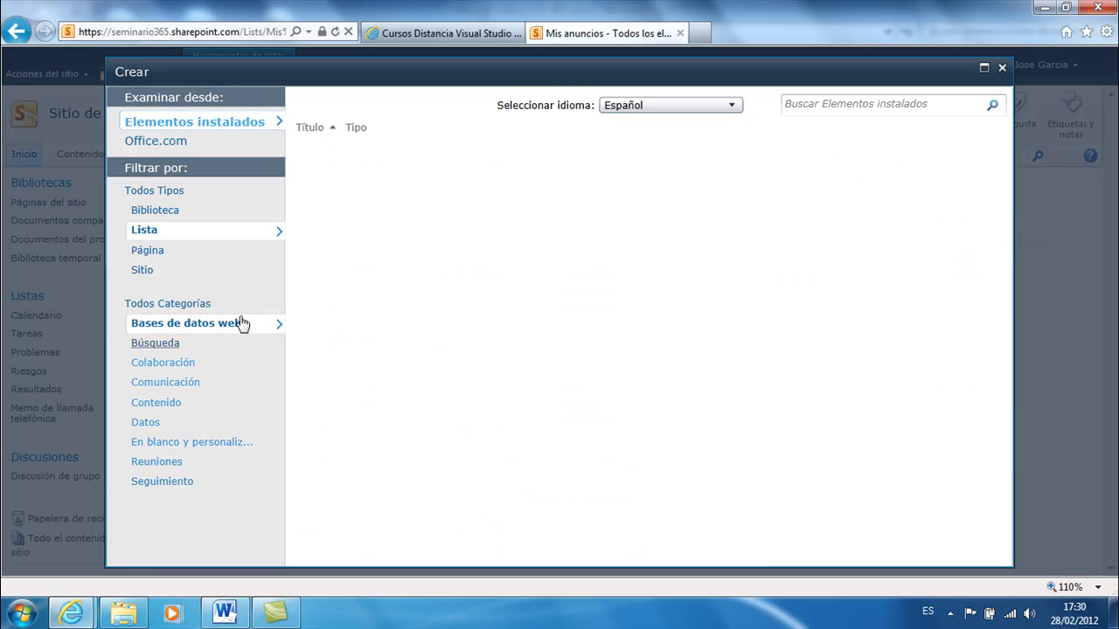
left_click(172, 195)
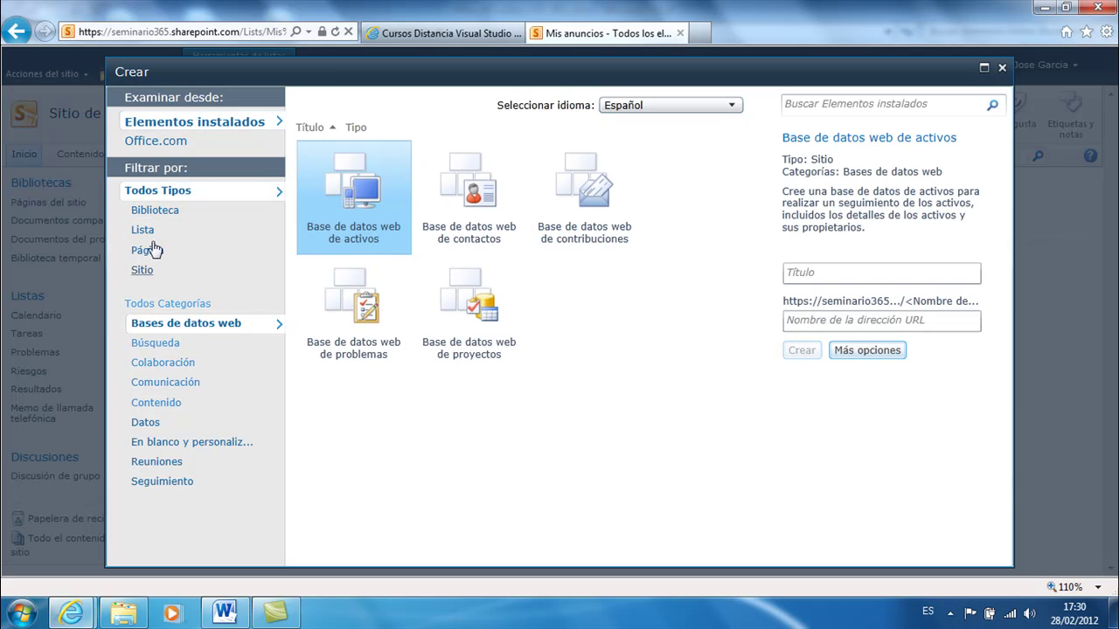
left_click(166, 306)
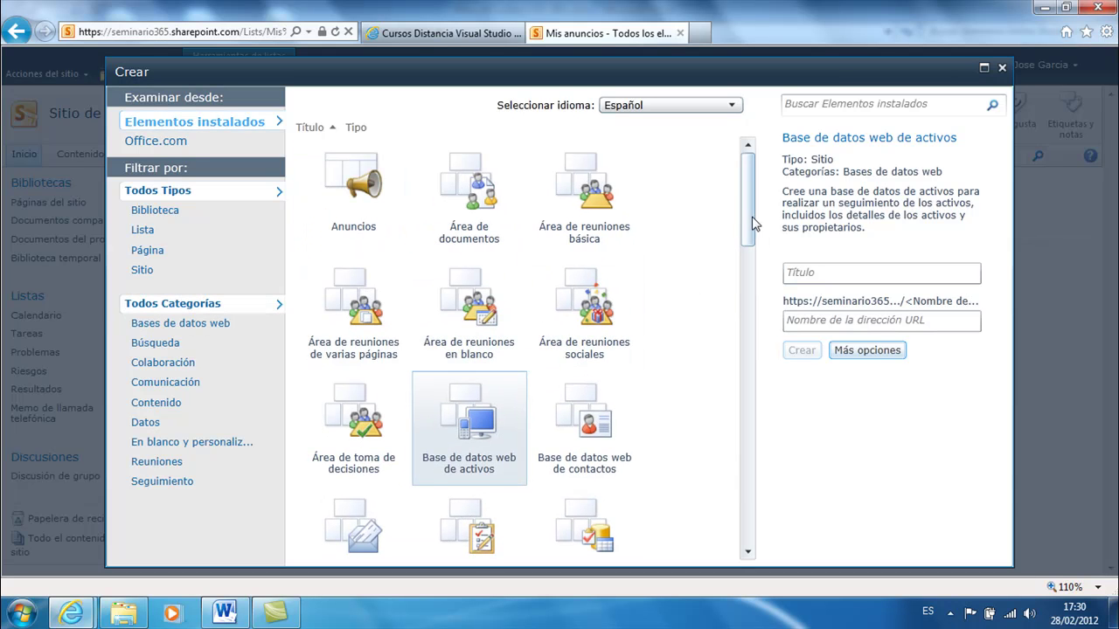
left_click_drag(753, 221, 752, 242)
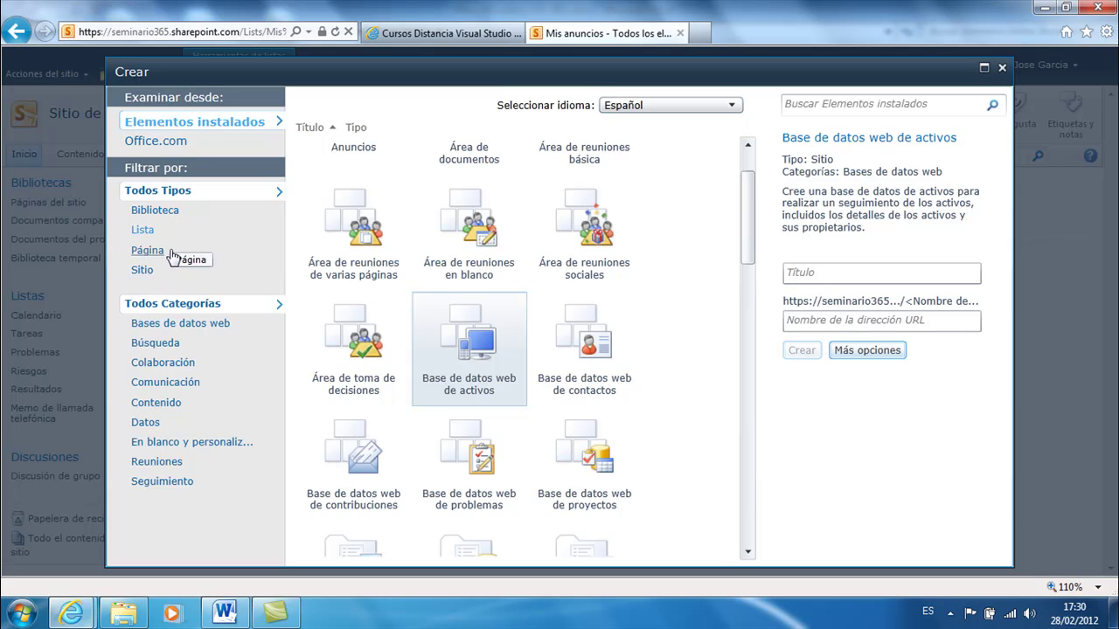
left_click(142, 271)
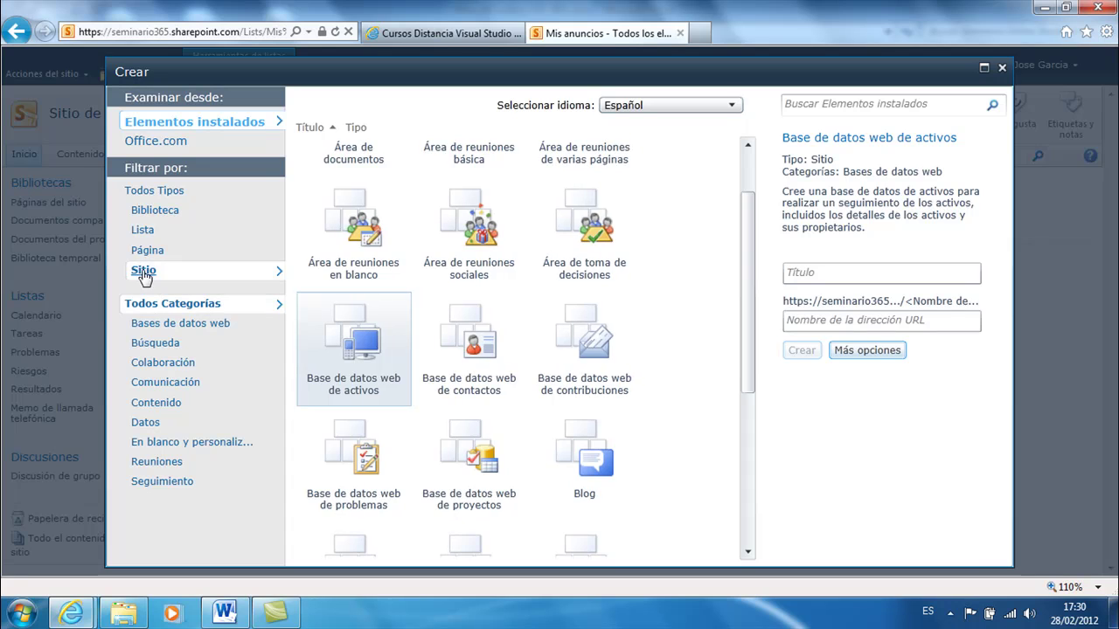
left_click(148, 252)
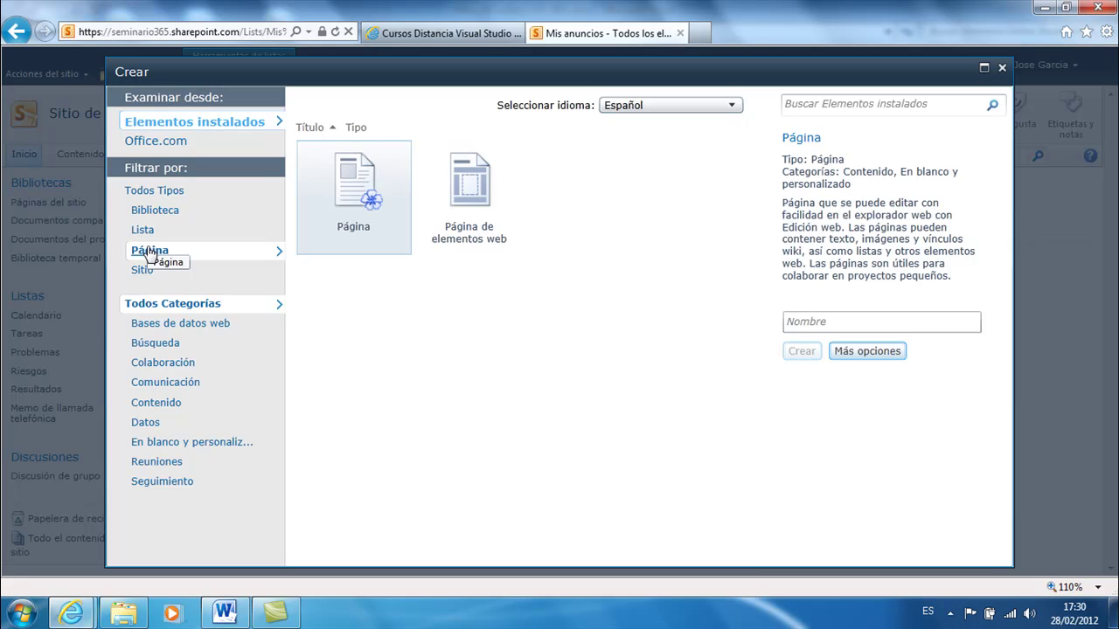
left_click(1002, 67)
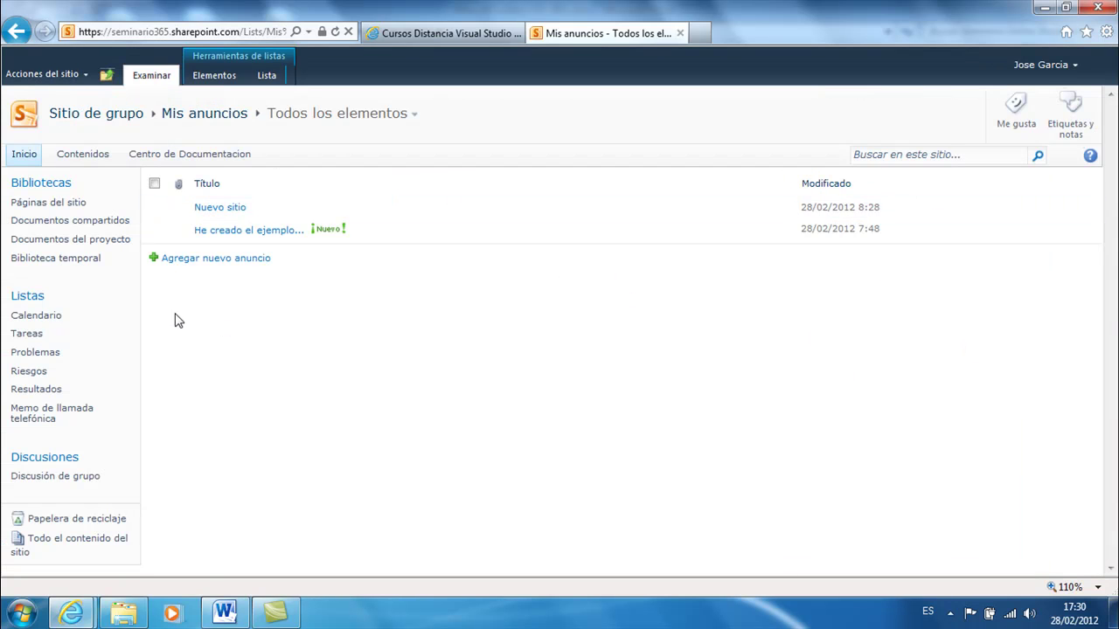
- View the Componentes page from the Páginas del sitio library, then return to the site's home page and look over its contents
left_click(39, 208)
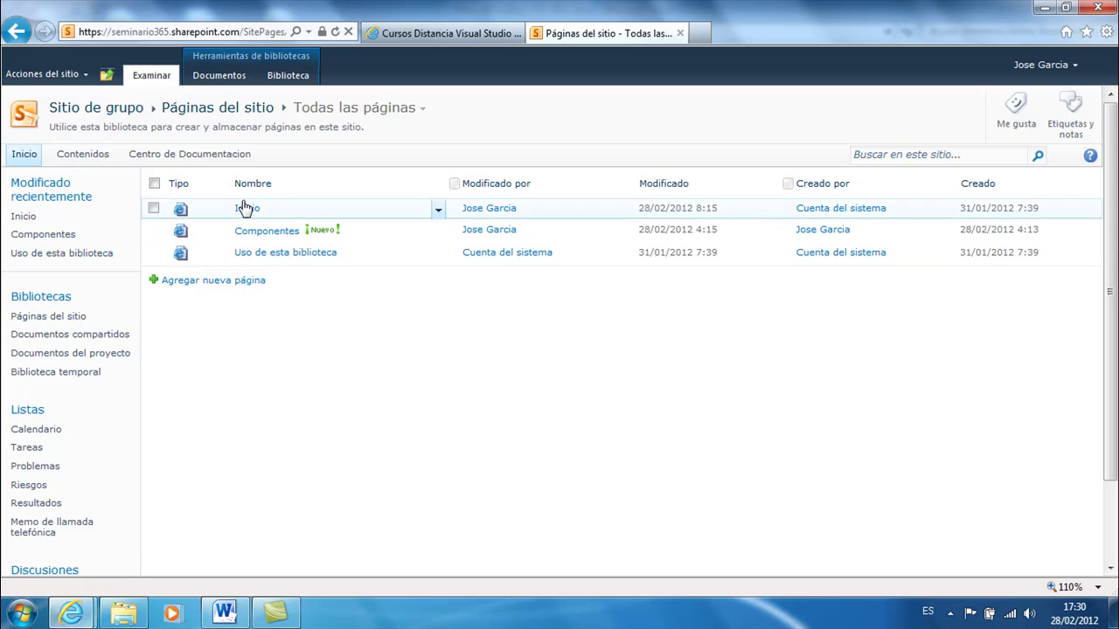
left_click(253, 233)
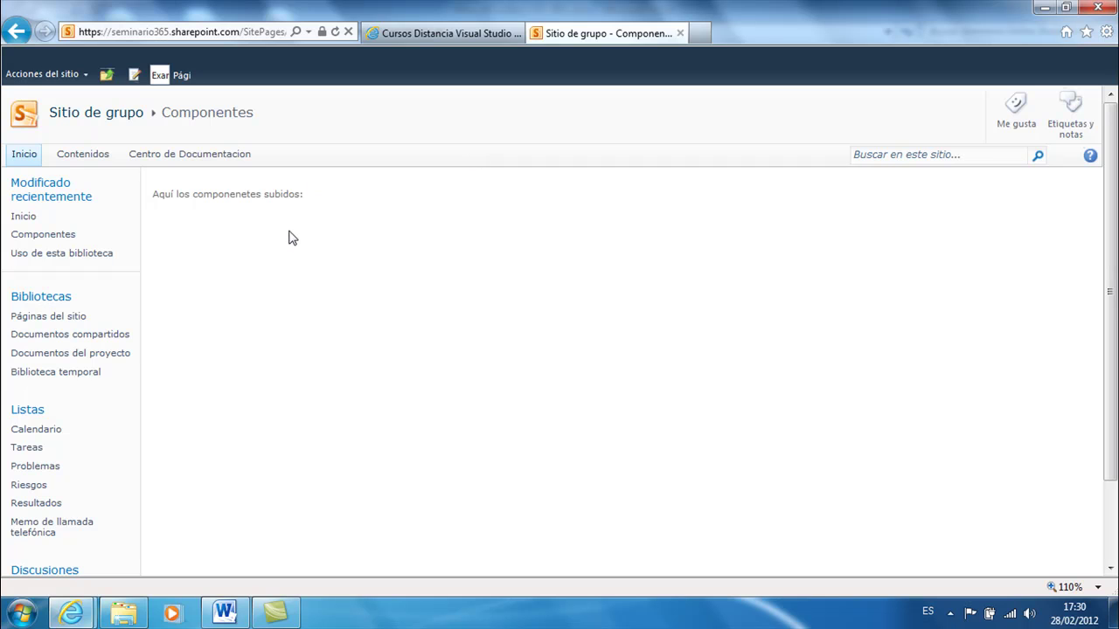
left_click(24, 158)
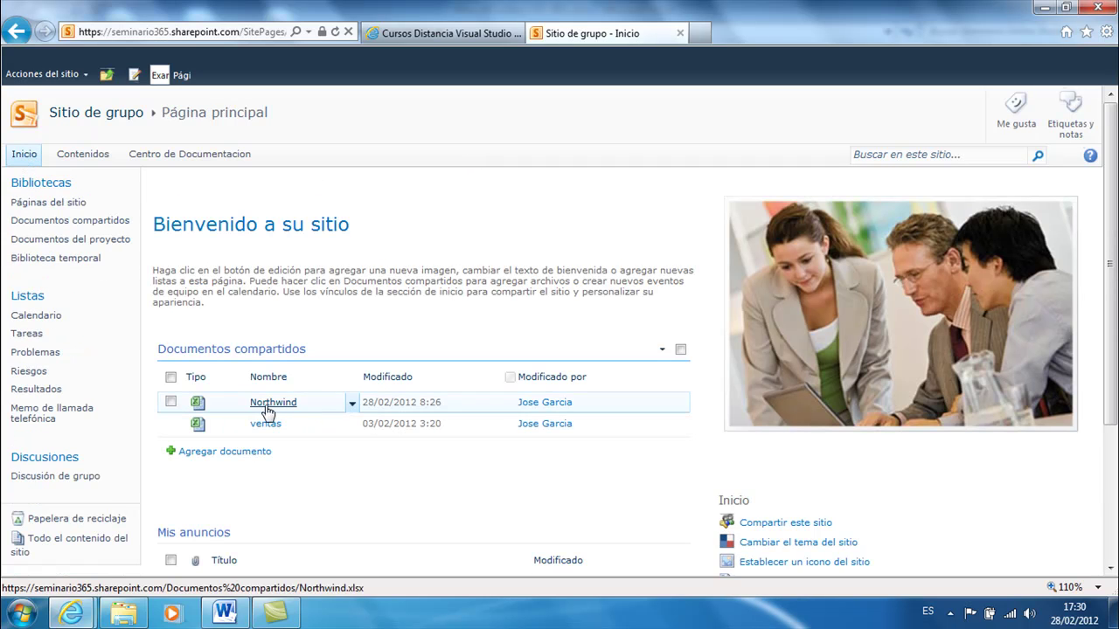
scroll(328, 399, "down", 3)
scroll(336, 389, "up", 3)
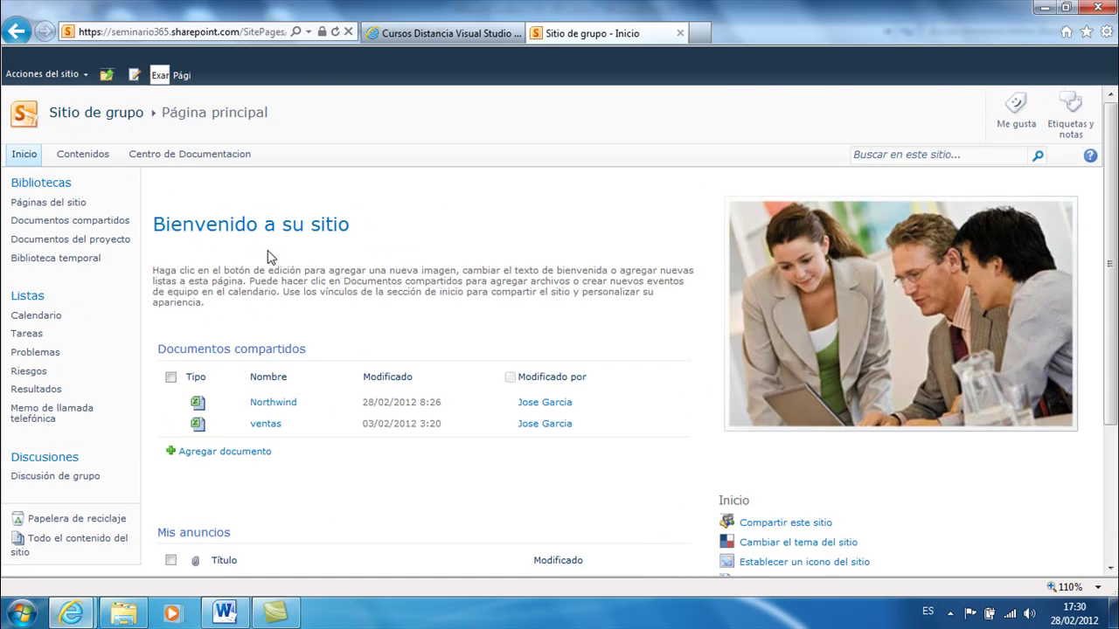
- Put the home page in edit mode and open the catalog of additional web parts for the area below Mis anuncios
scroll(356, 266, "down", 4)
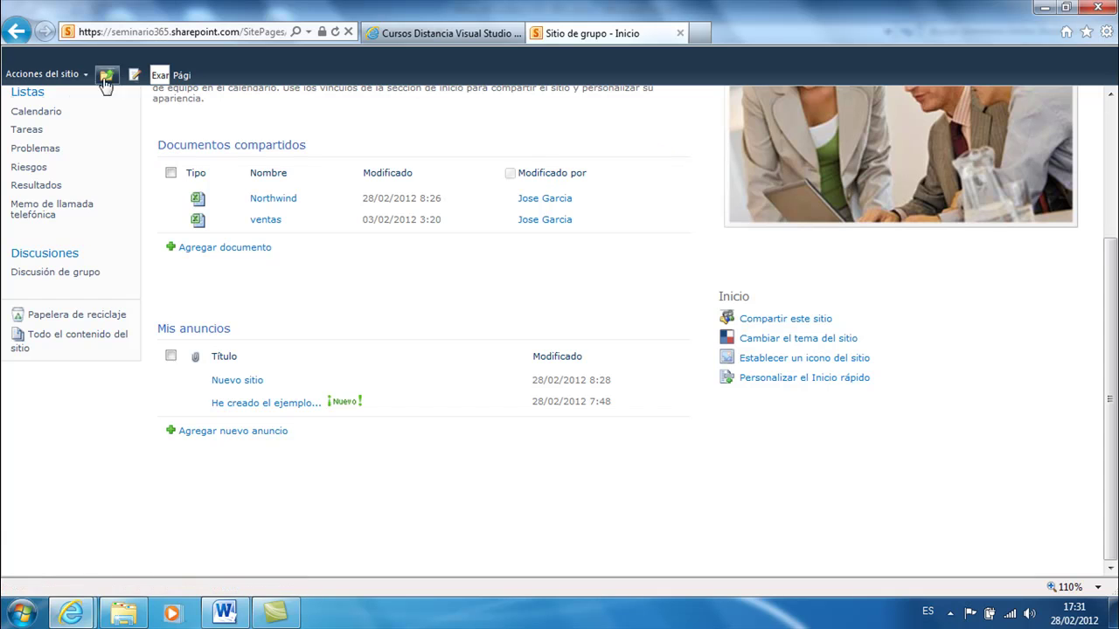
left_click(193, 79)
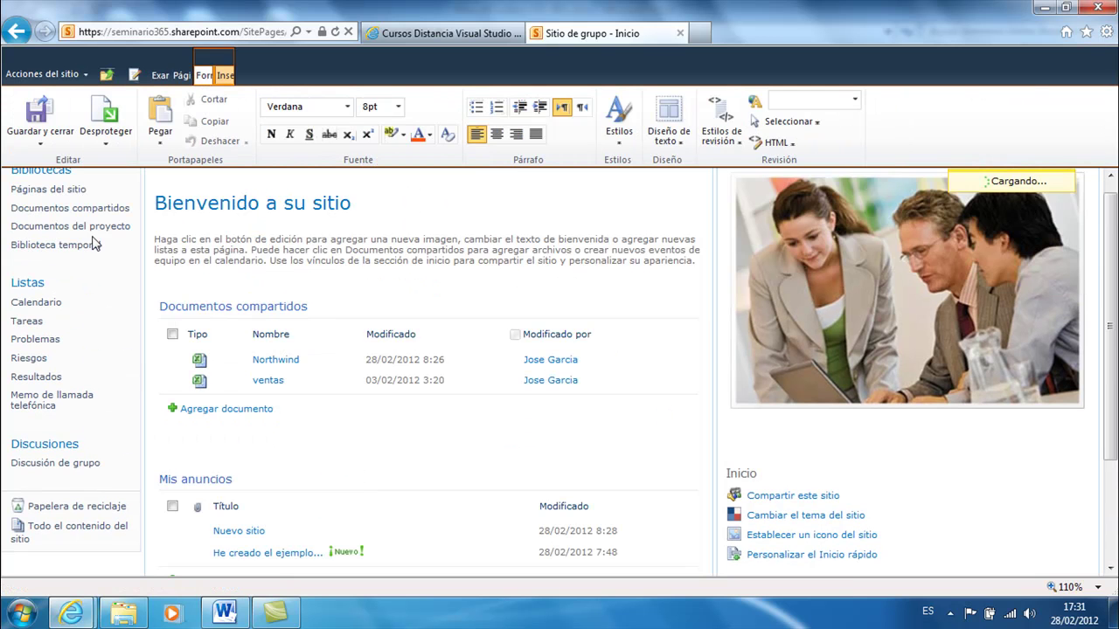
scroll(282, 442, "down", 2)
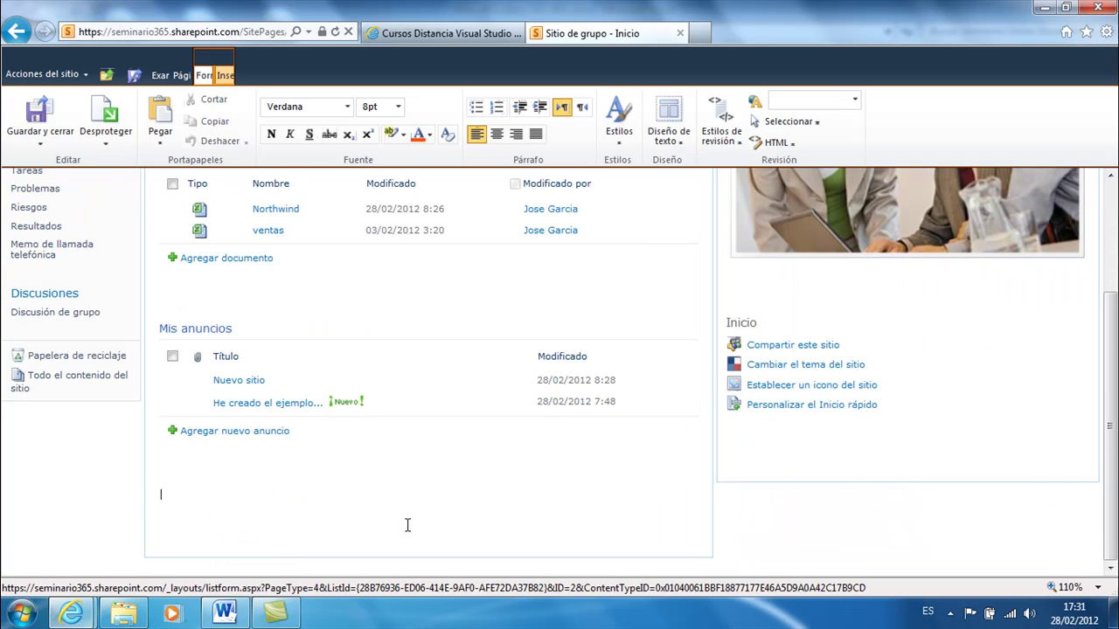
left_click(225, 77)
left_click(431, 115)
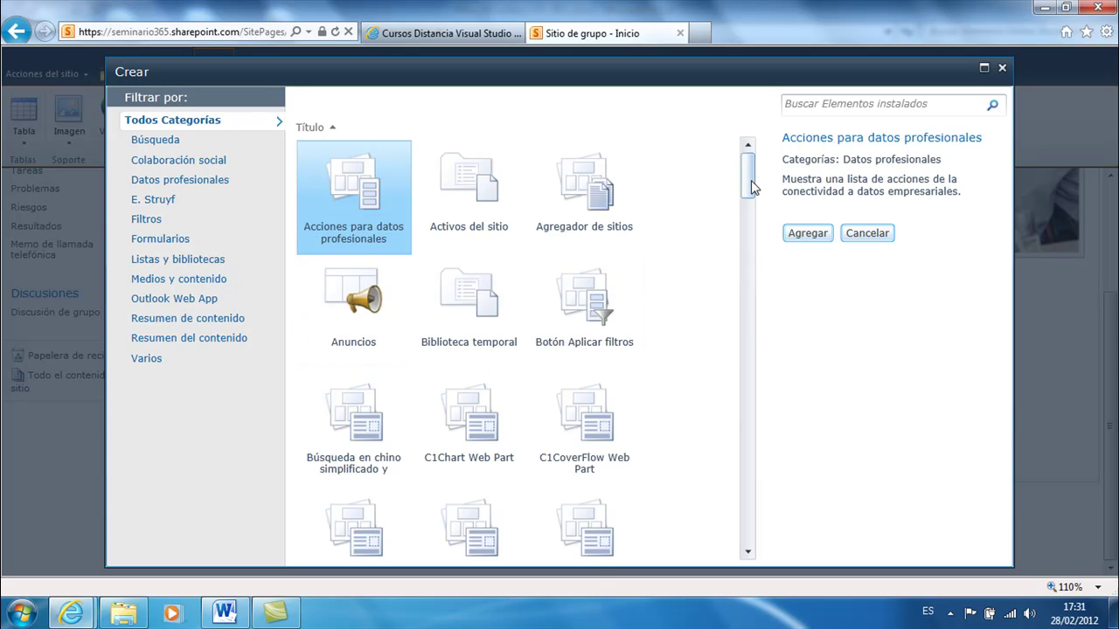
- Review the descriptions of the Anuncios, Botón Aplicar filtros, C1Chart, C1CoverFlow and C1DataGrid web parts
scroll(751, 182, "down", 1)
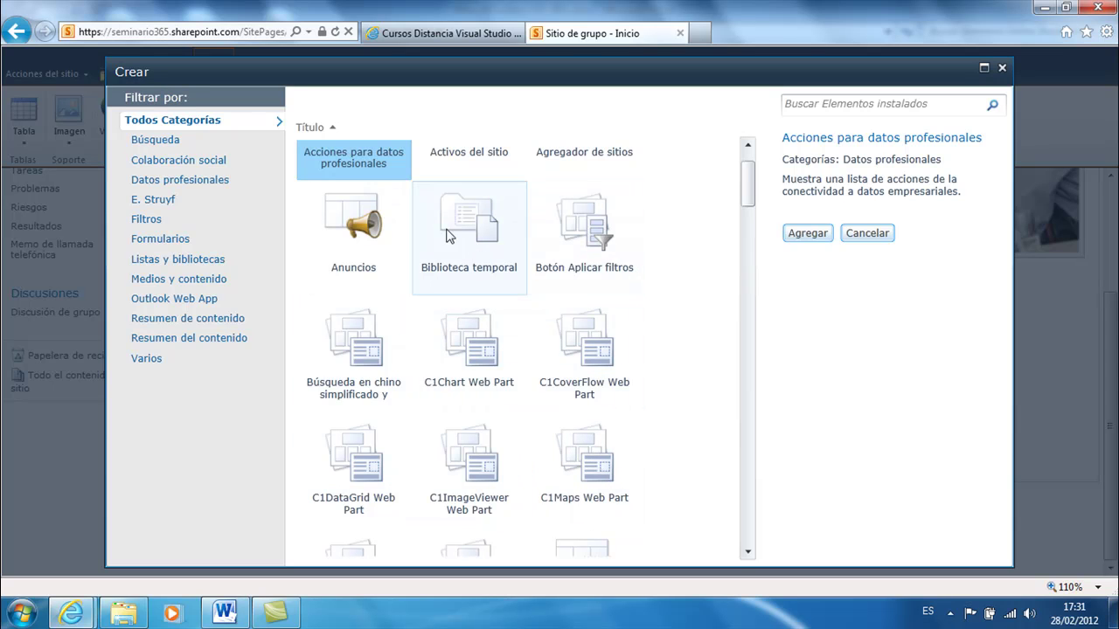
left_click(469, 231)
left_click(375, 213)
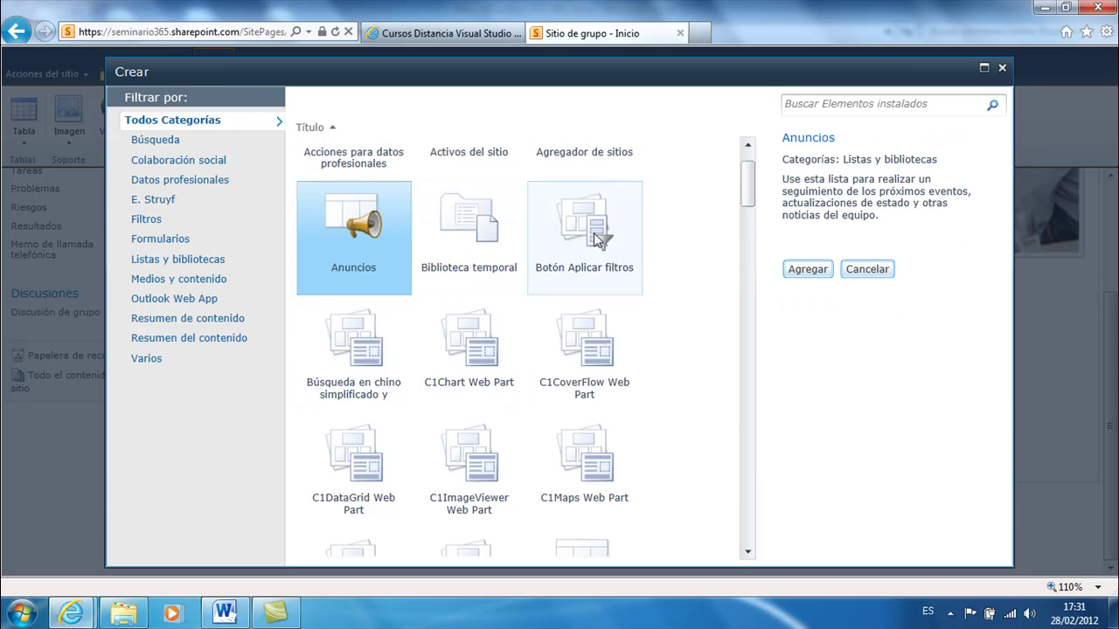
left_click(616, 273)
scroll(749, 199, "down", 2)
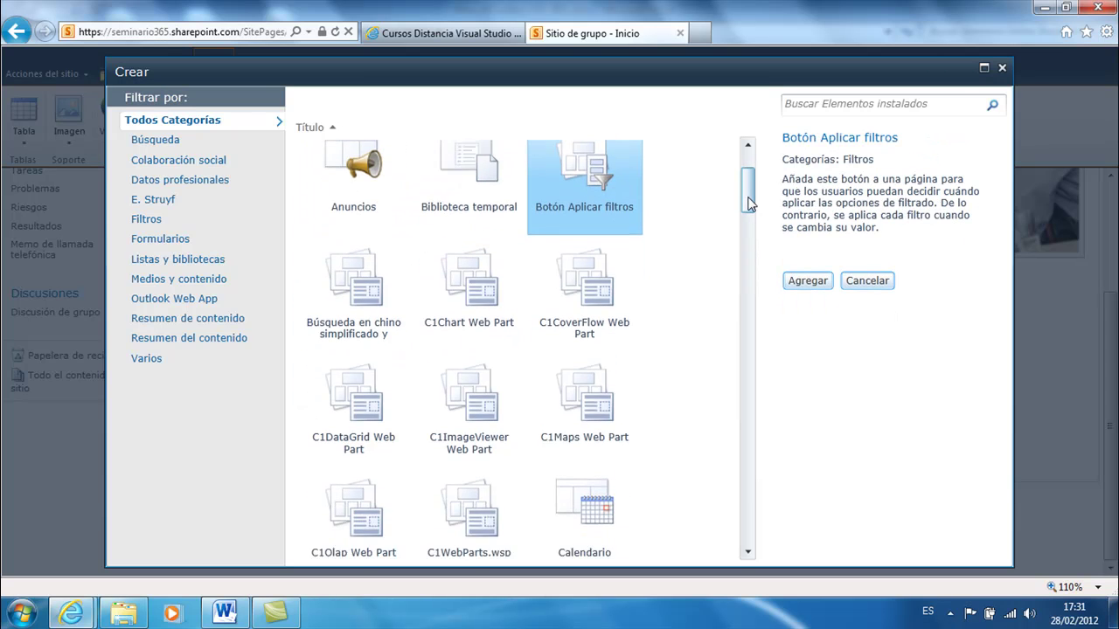
left_click(498, 281)
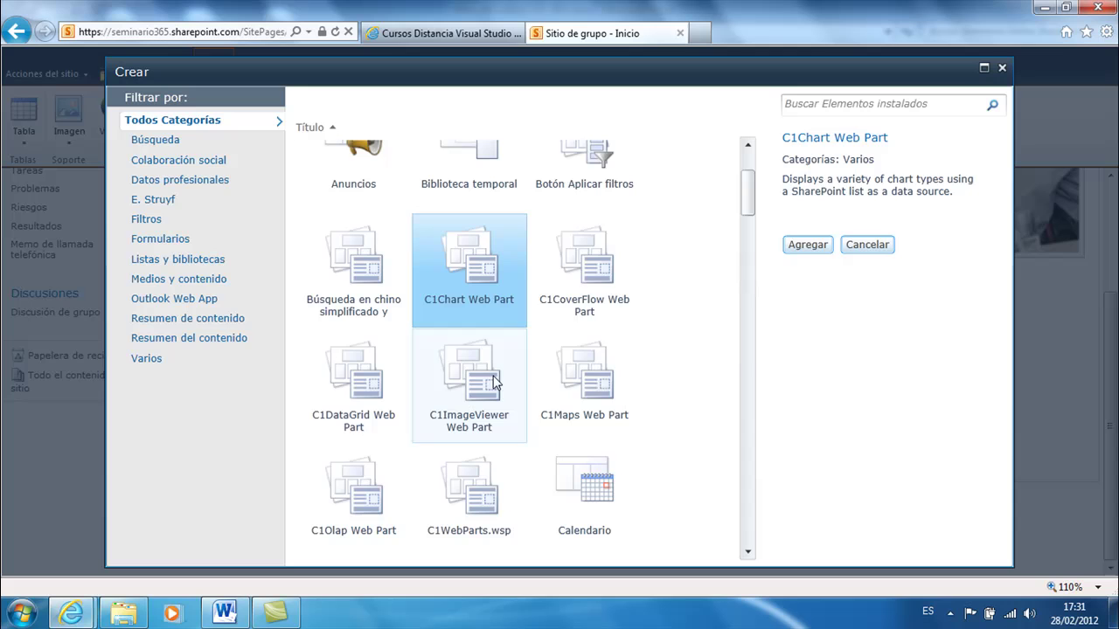
left_click(595, 267)
left_click(374, 392)
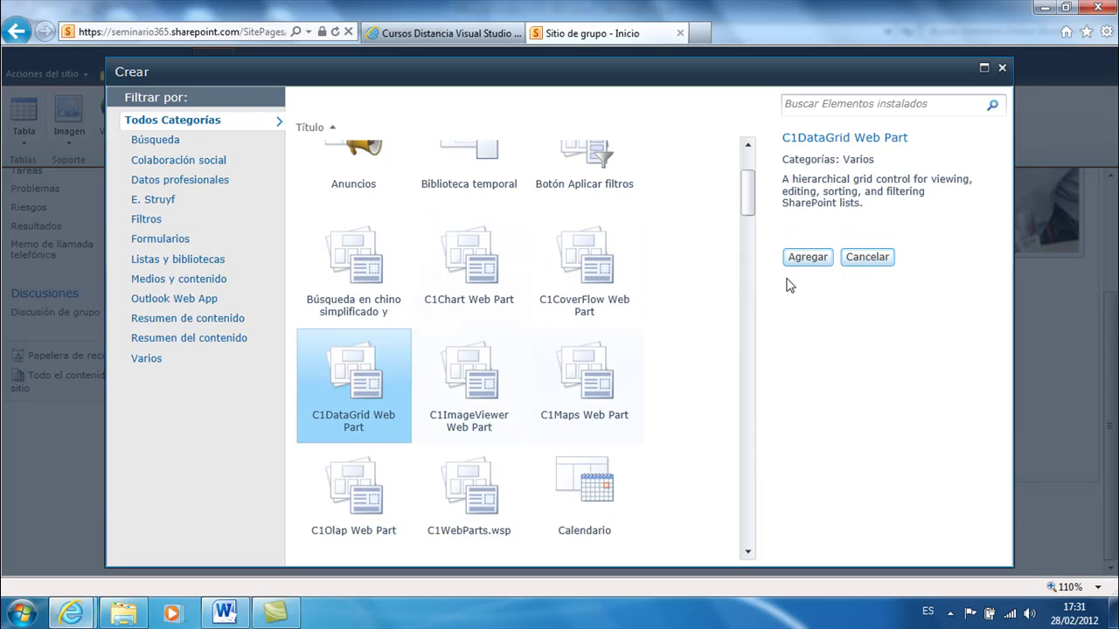
- Find the Excel Web Access web part in the catalog and add it to the home page
left_click_drag(750, 201, 749, 206)
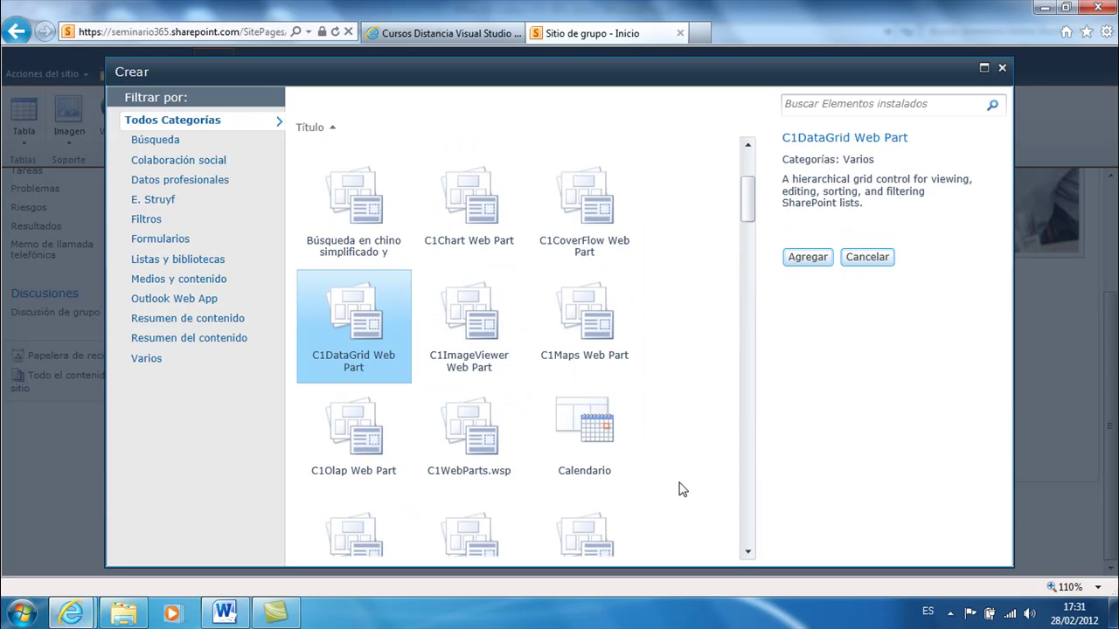
left_click(748, 553)
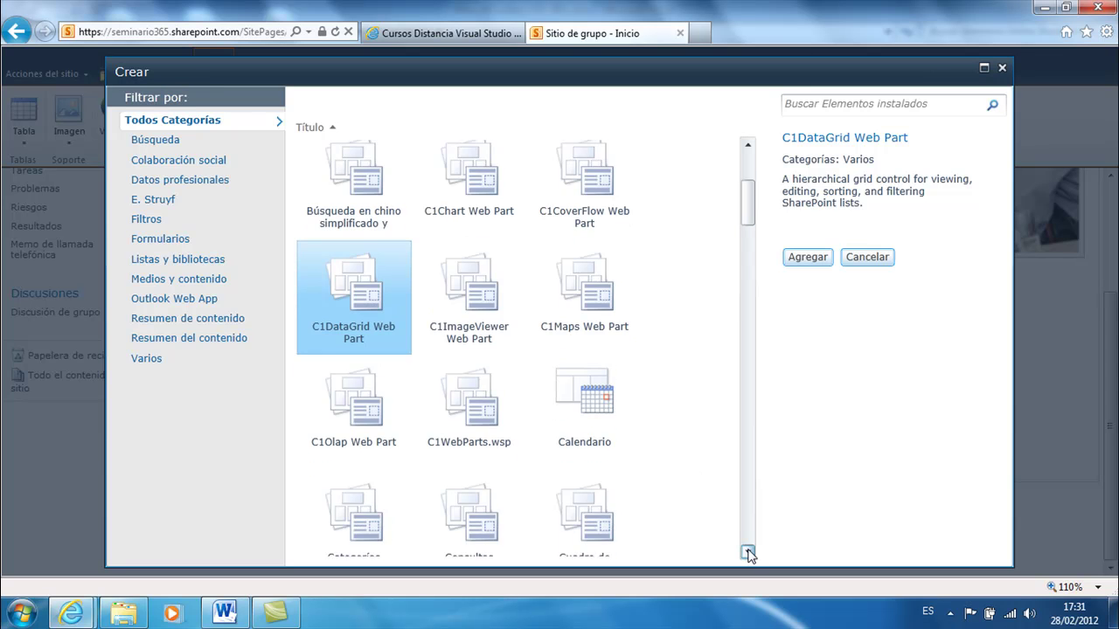
left_click(748, 554)
left_click(748, 553)
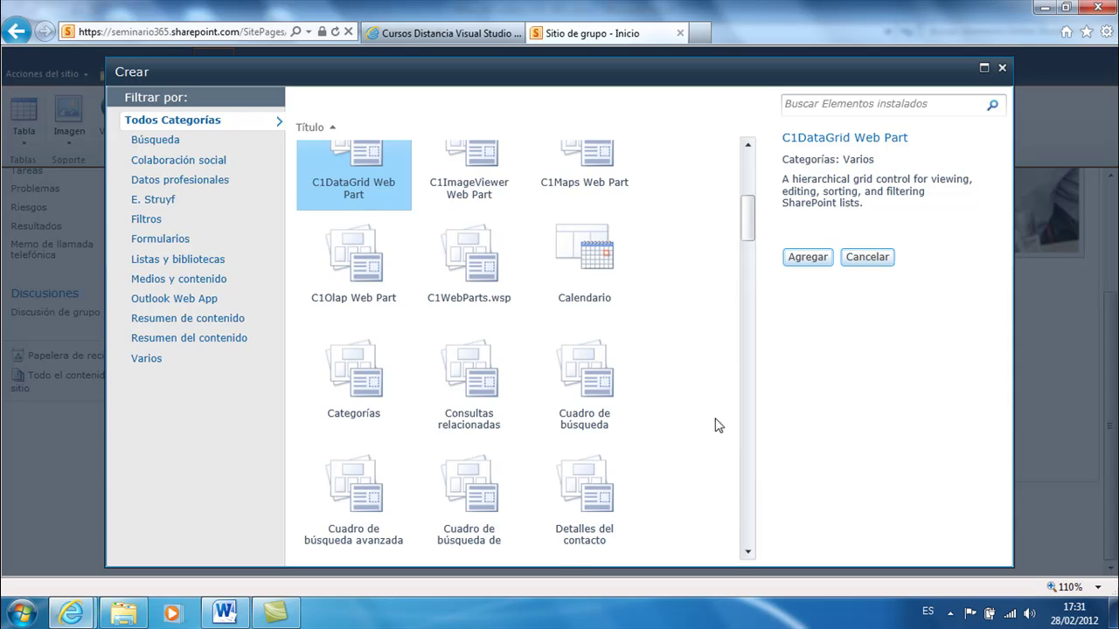
left_click(748, 530)
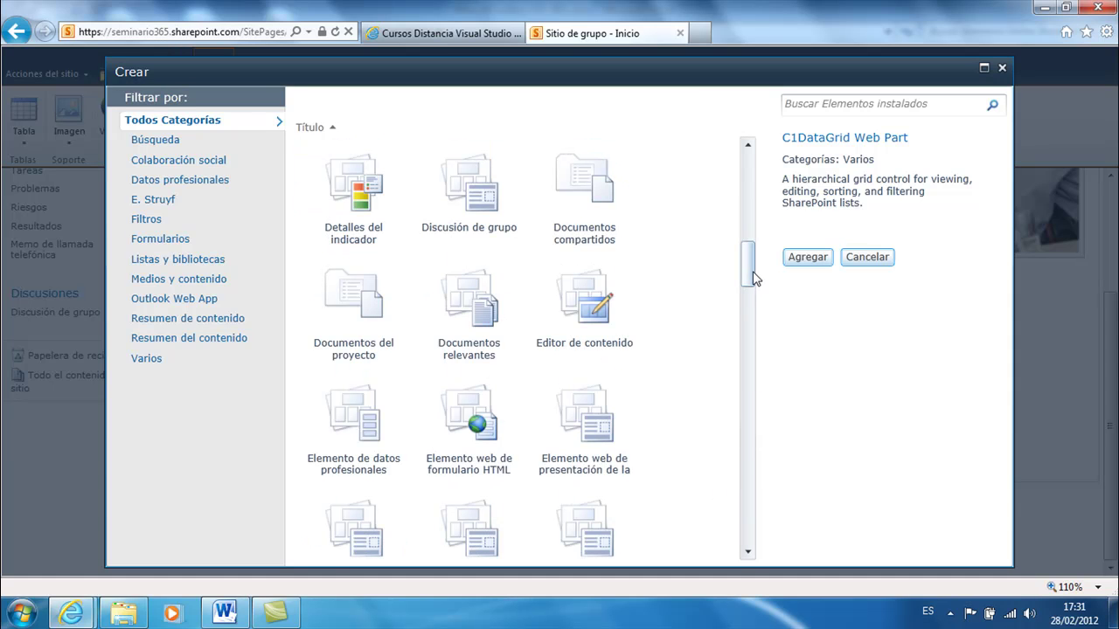
left_click_drag(750, 278, 744, 317)
left_click(487, 303)
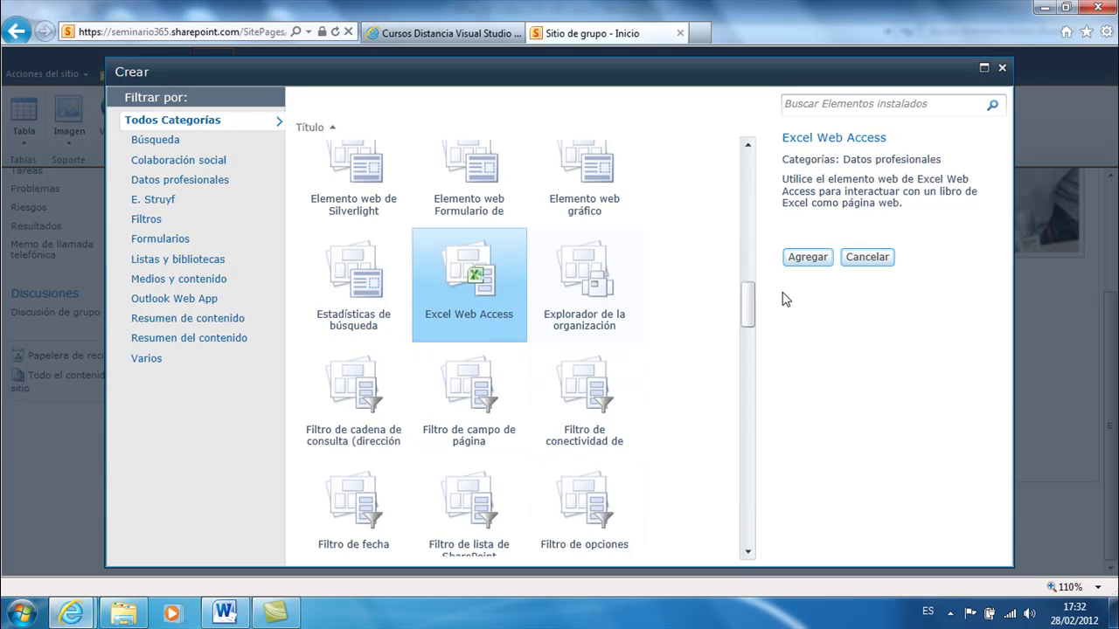
left_click(807, 257)
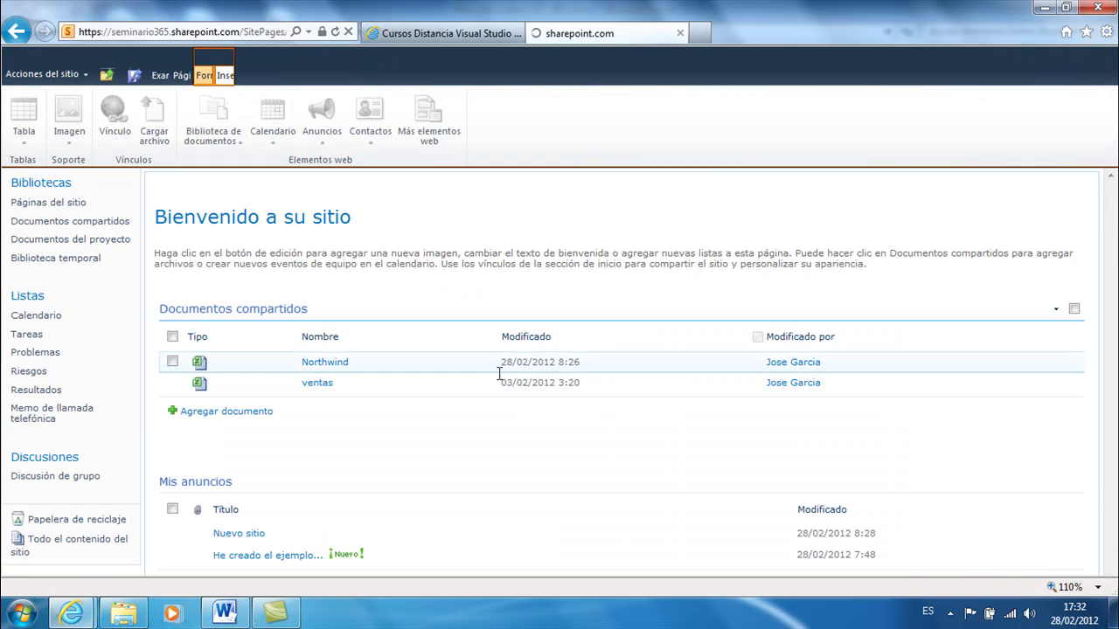
- Open the tool pane of the Excel Web Access web part below Mis anuncios to access its properties
scroll(403, 341, "down", 3)
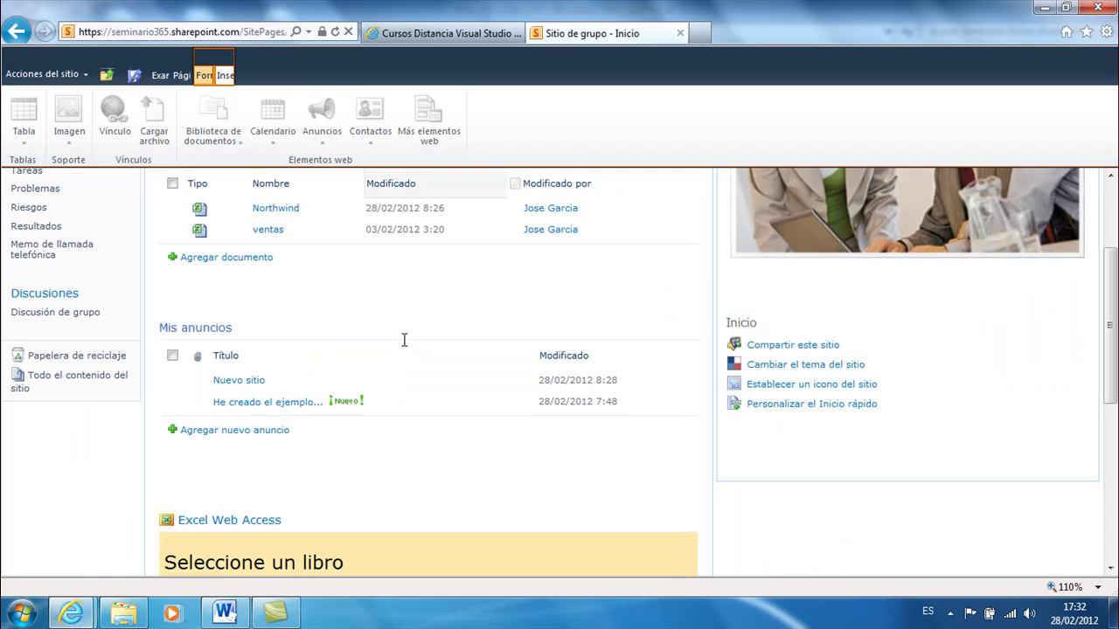
scroll(402, 341, "down", 8)
scroll(432, 338, "up", 1)
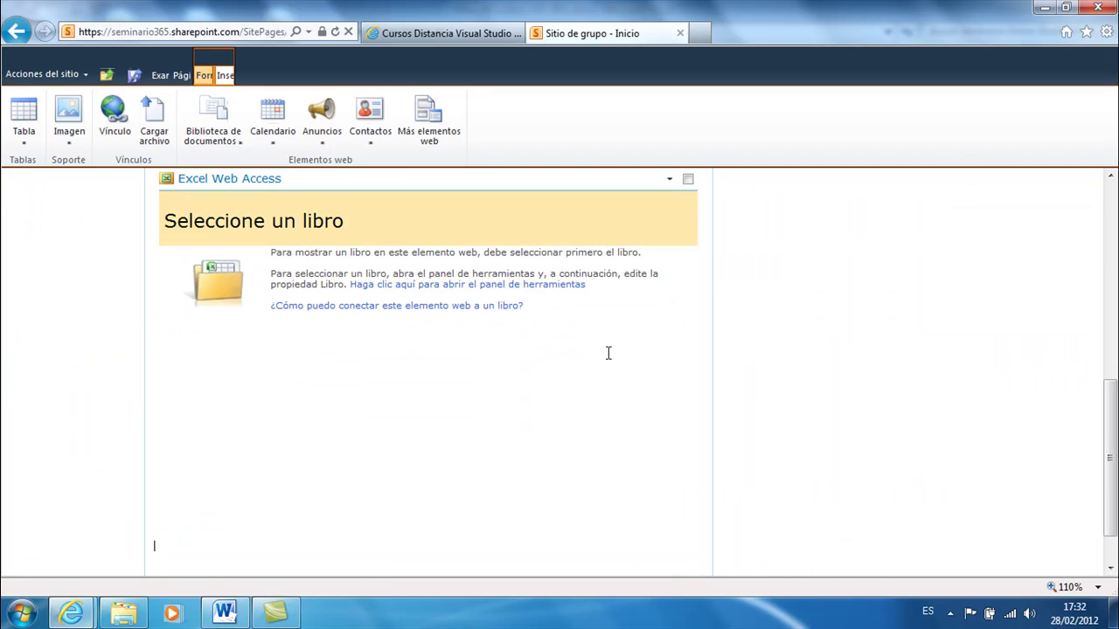
scroll(584, 380, "up", 1)
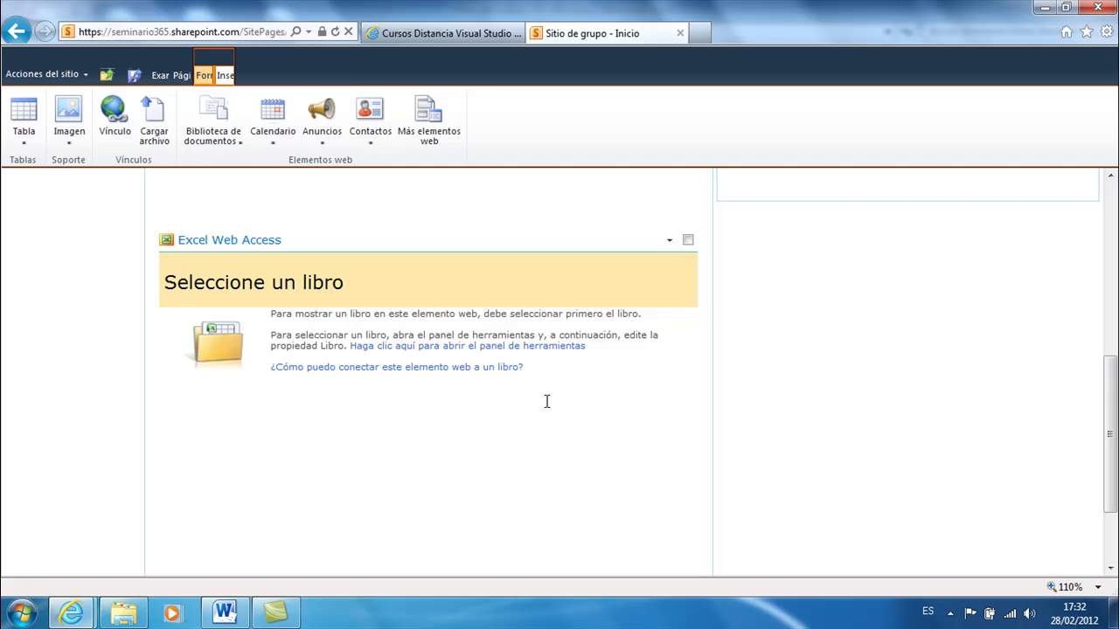
left_click(405, 348)
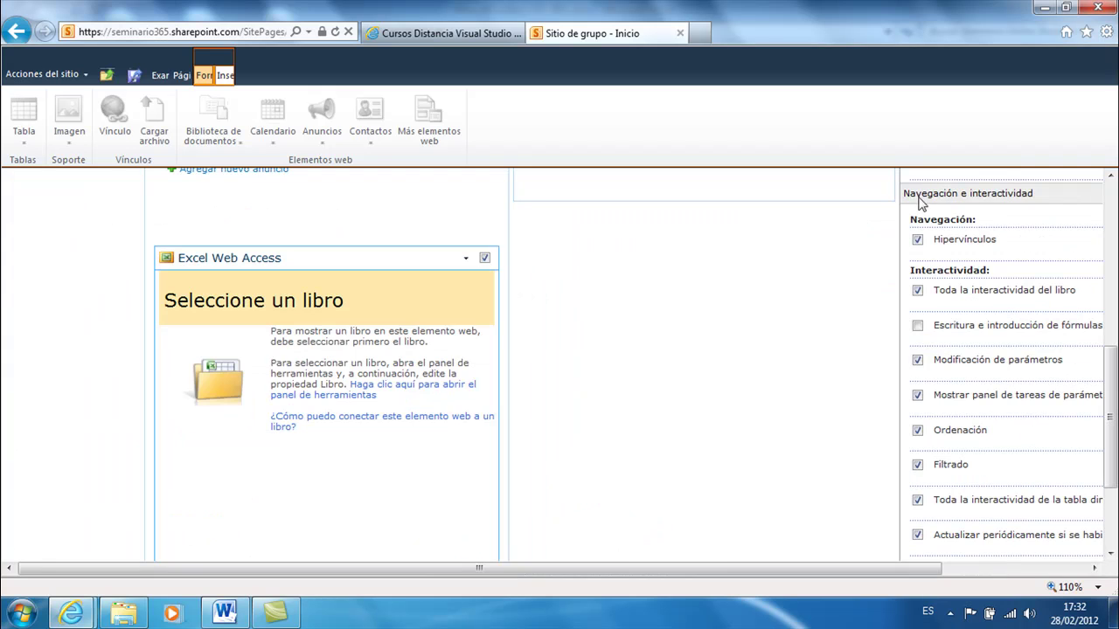
- Set the Excel Web Access web part's workbook to Northwind.xlsx from the Documentos compartidos library
left_click(1016, 570)
left_click_drag(1112, 435, 1113, 242)
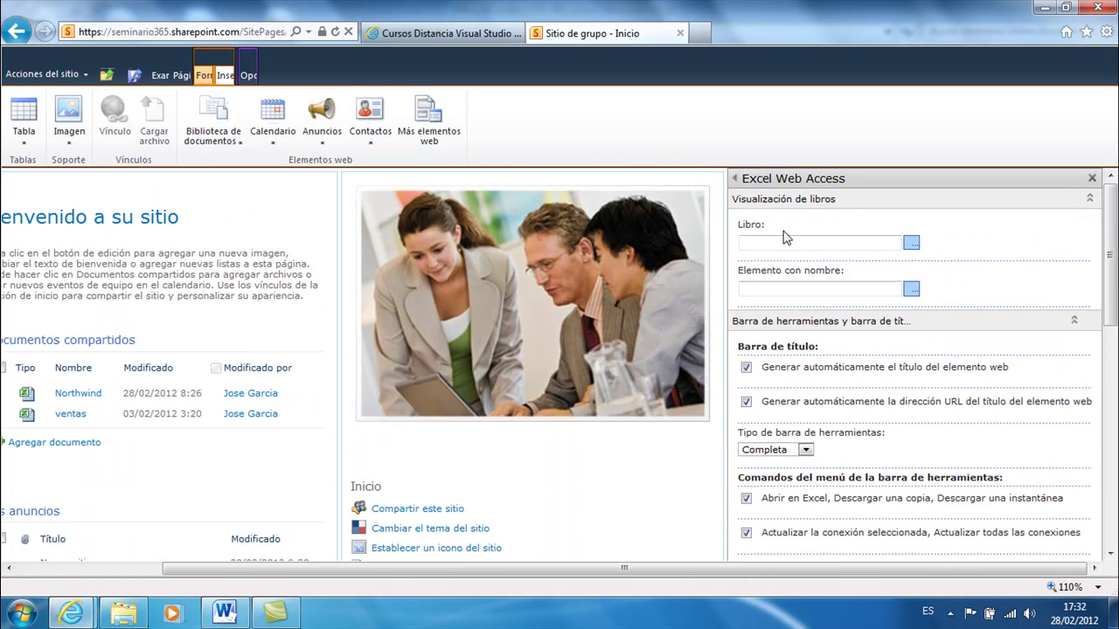
left_click(911, 245)
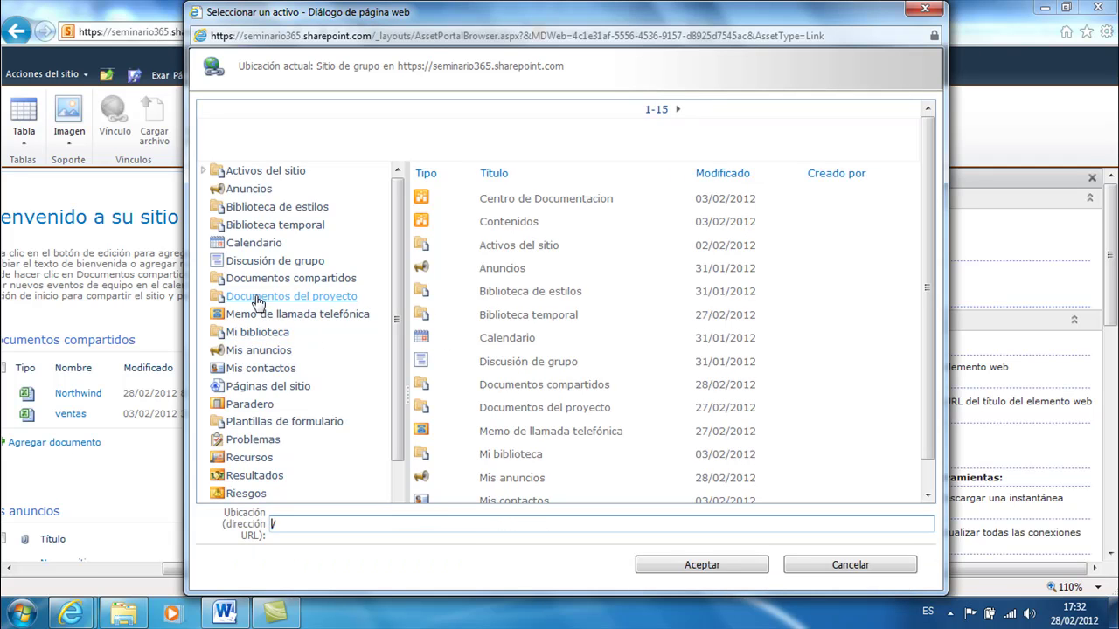
left_click(256, 279)
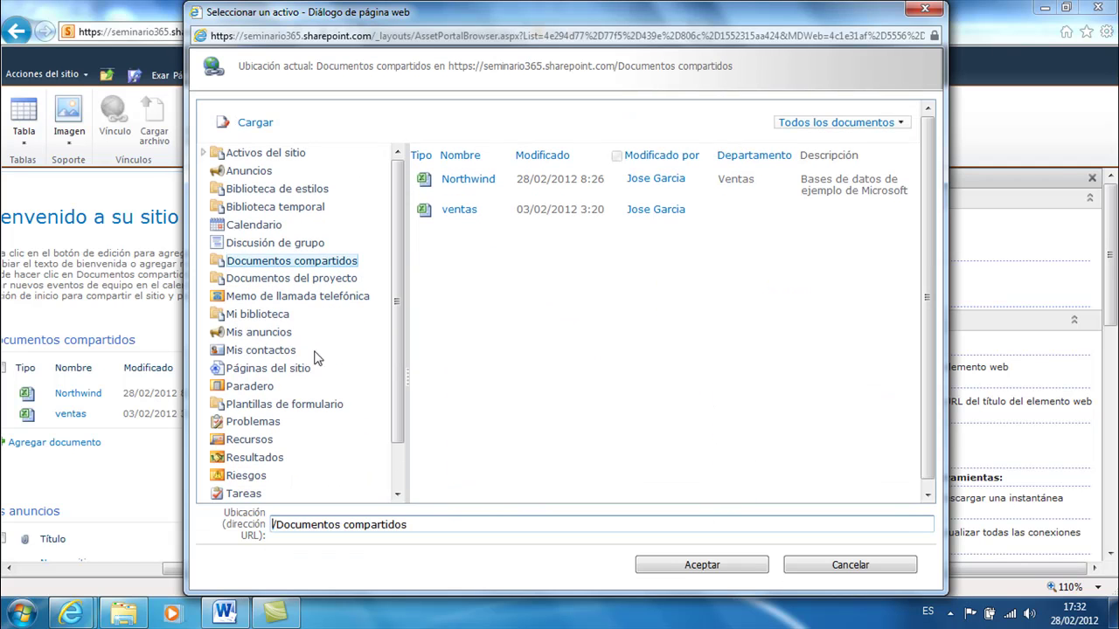
left_click(468, 183)
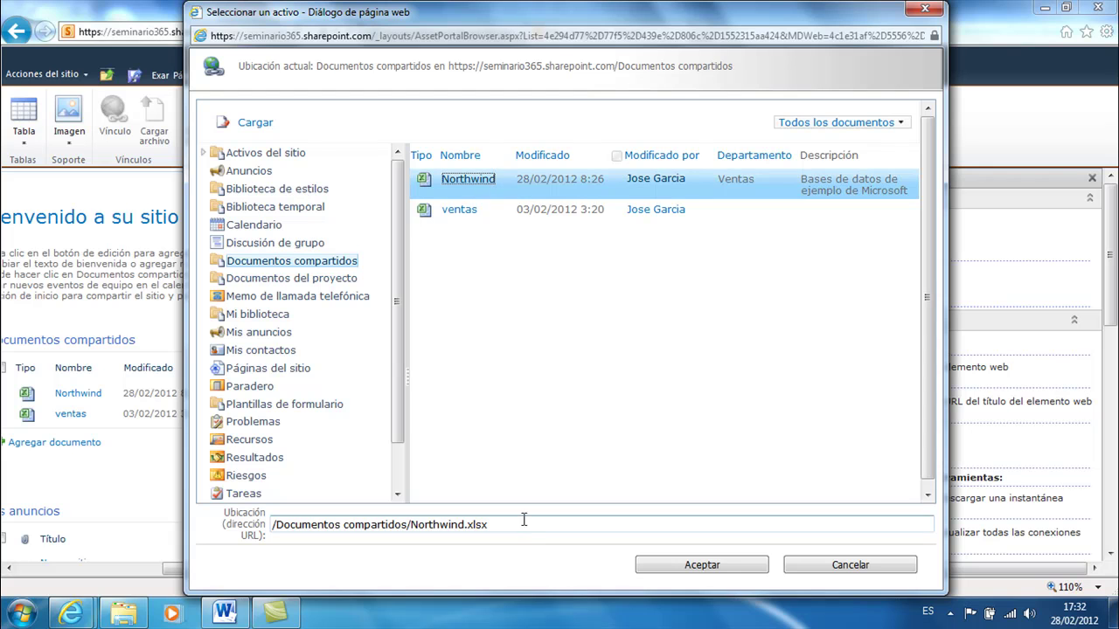
left_click(688, 567)
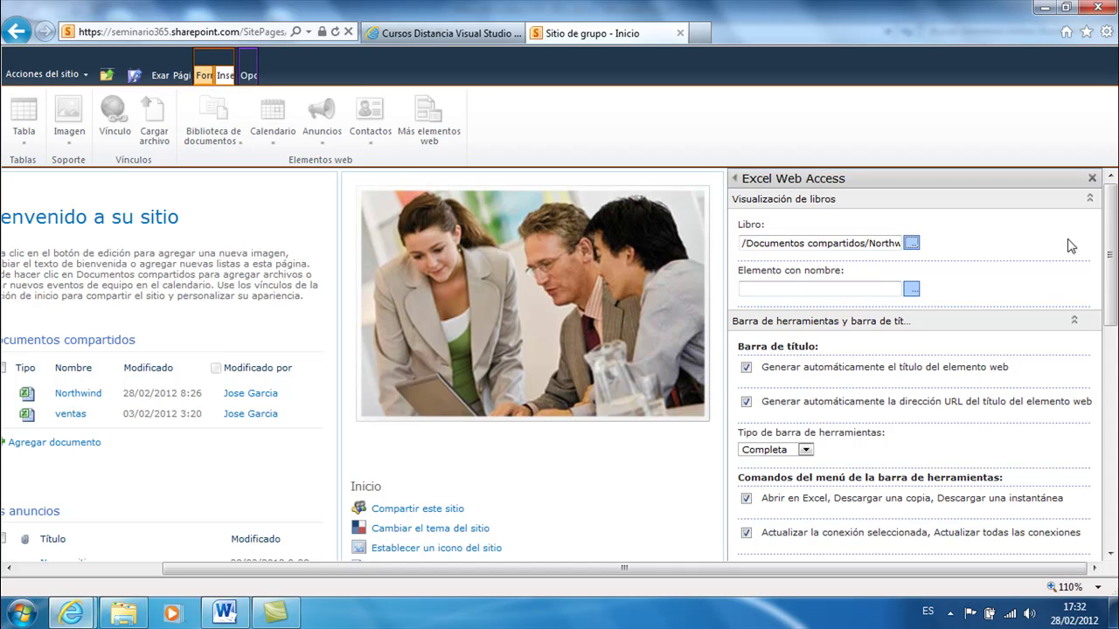
- Apply the Excel Web Access web part's properties and accept them to close its tool pane
scroll(1112, 235, "down", 2)
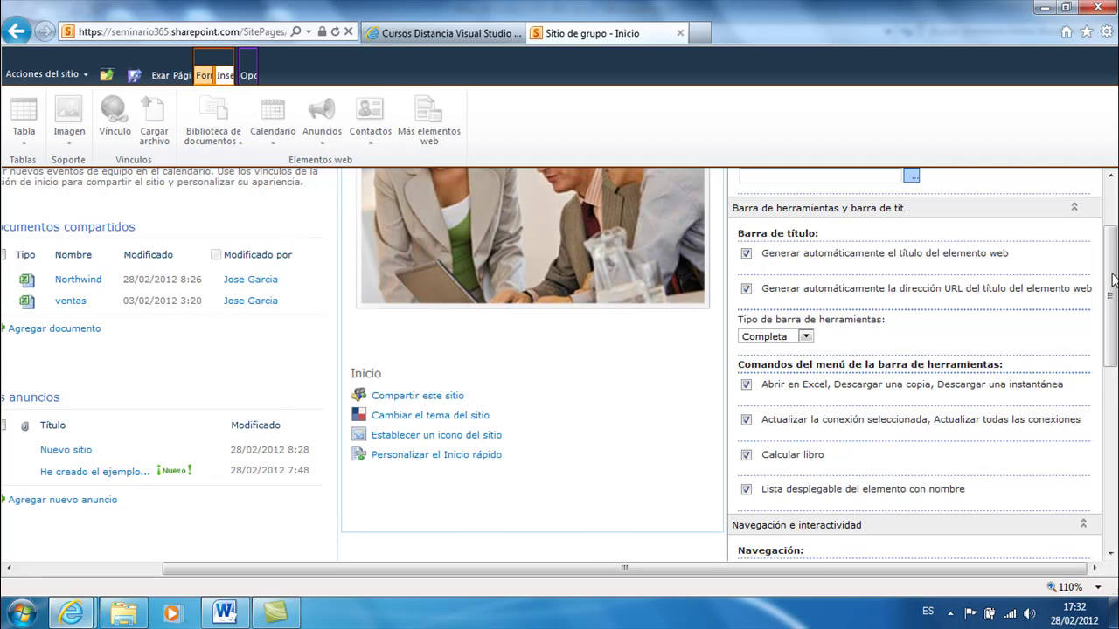
scroll(1112, 278, "down", 5)
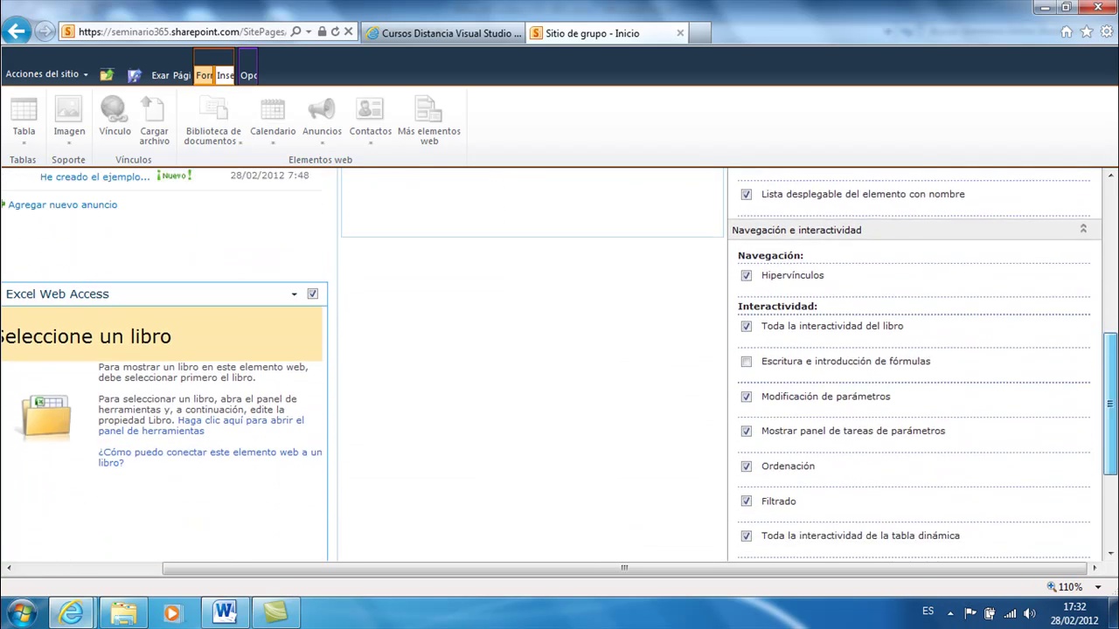
scroll(914, 368, "down", 3)
left_click(976, 516)
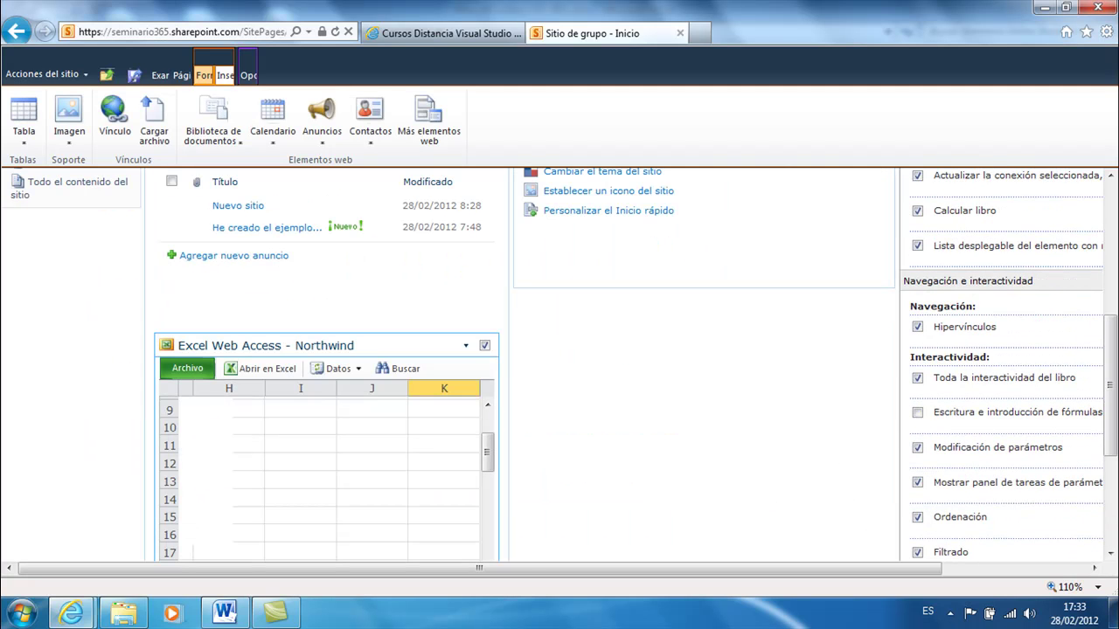
scroll(1116, 495, "down", 3)
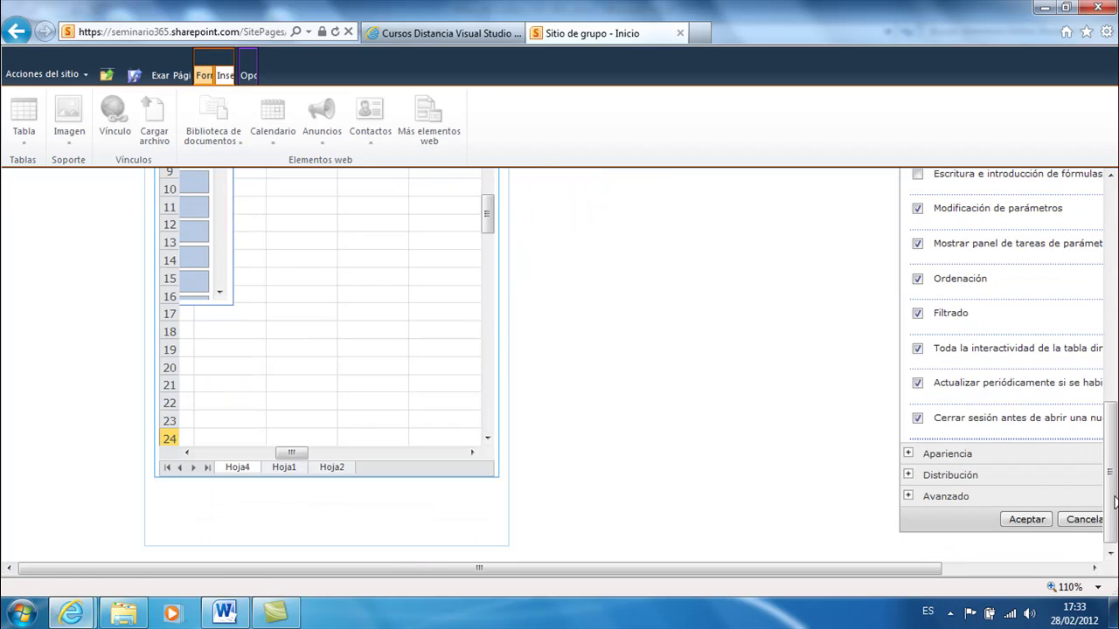
left_click(1024, 522)
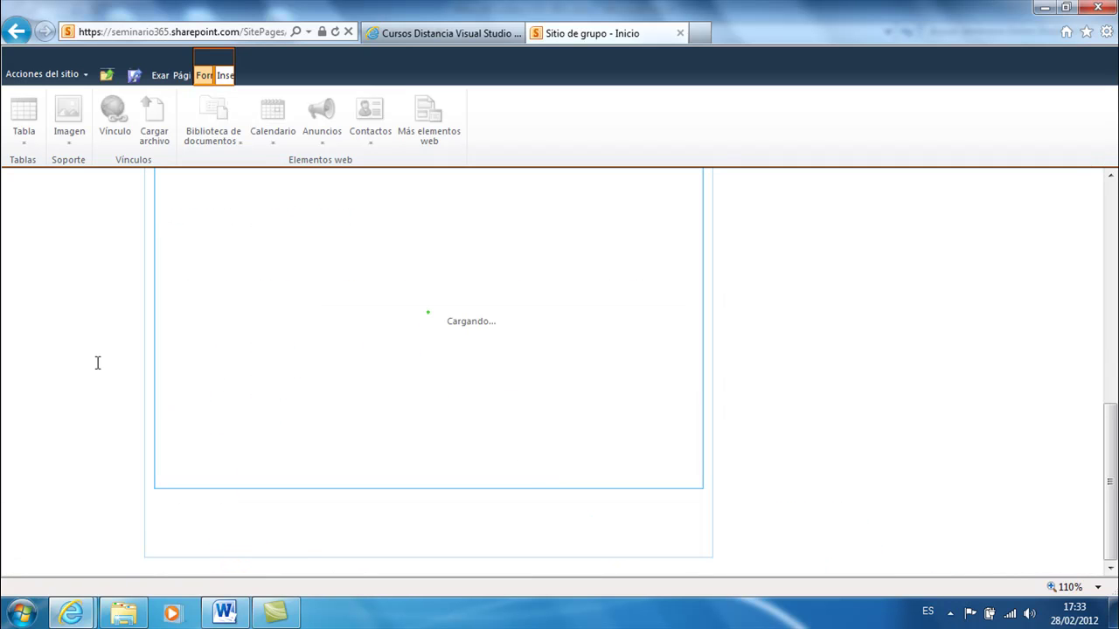
- Examine the CustomerID slicer and the pivot table on Hoja4 of the Northwind workbook embedded in the home page
scroll(324, 283, "down", 1)
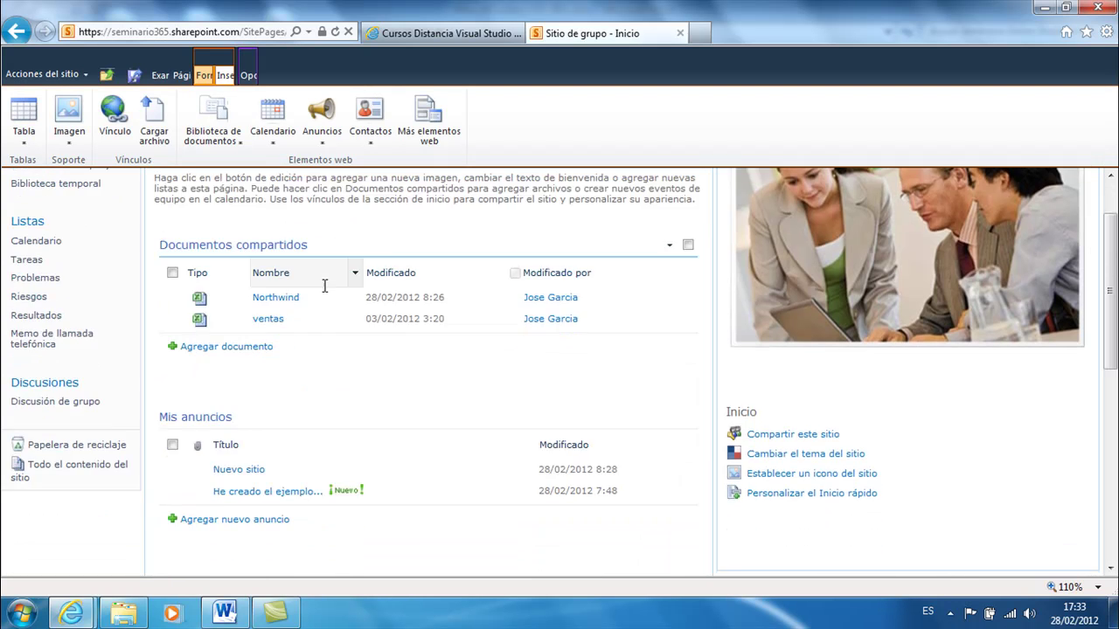
scroll(324, 284, "down", 6)
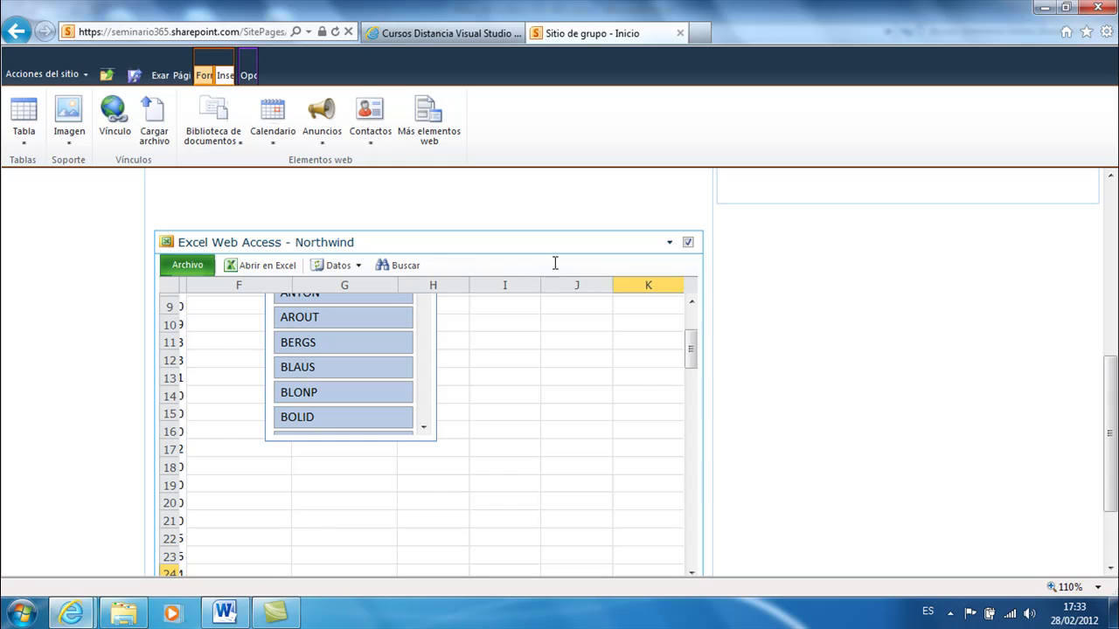
left_click_drag(697, 325, 694, 312)
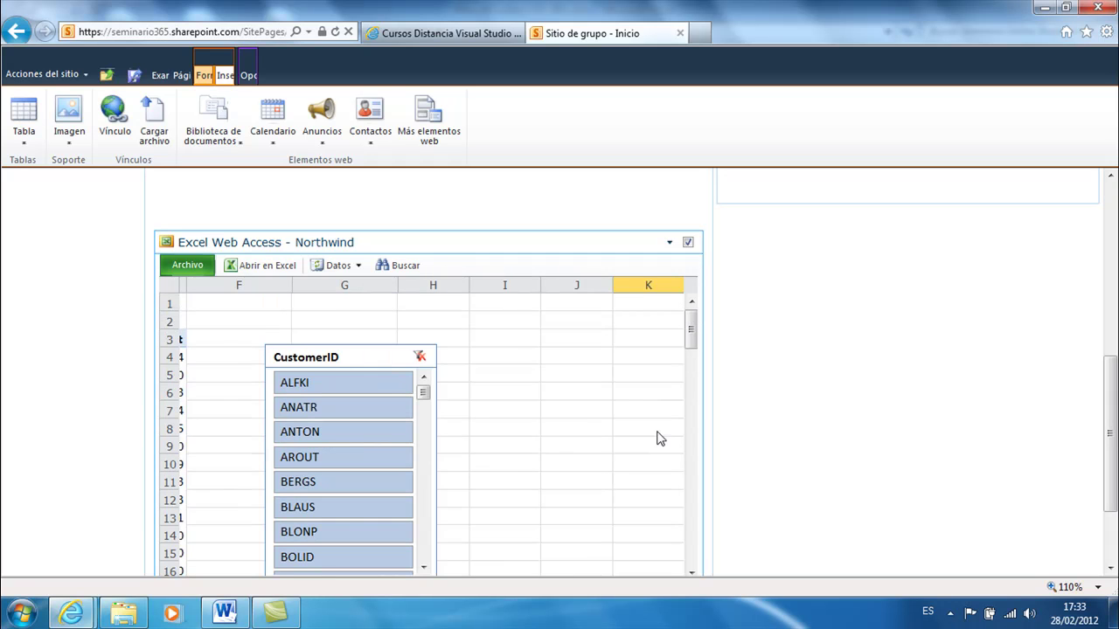
scroll(602, 355, "down", 1)
left_click_drag(1113, 362, 1114, 385)
left_click_drag(328, 531, 233, 531)
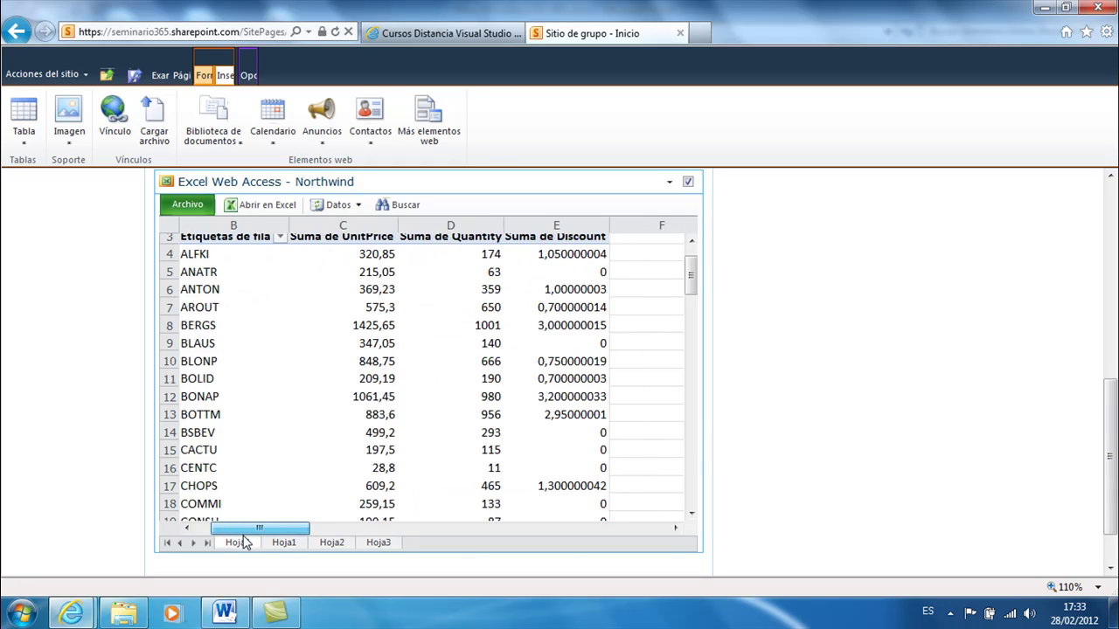
scroll(697, 285, "up", 1)
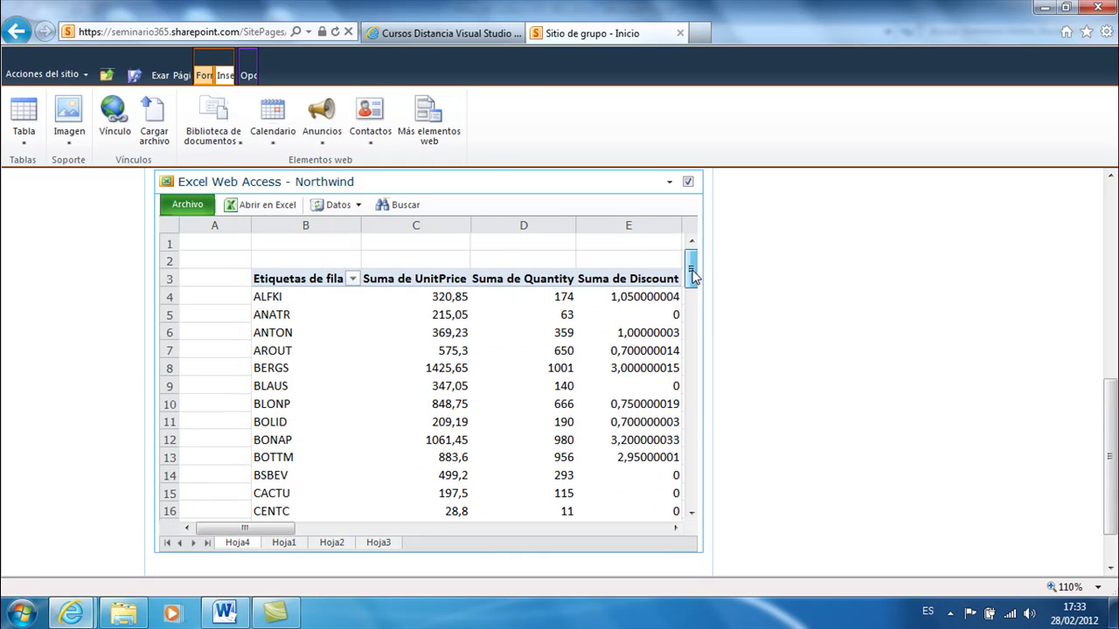
left_click_drag(259, 530, 273, 530)
scroll(693, 278, "down", 1)
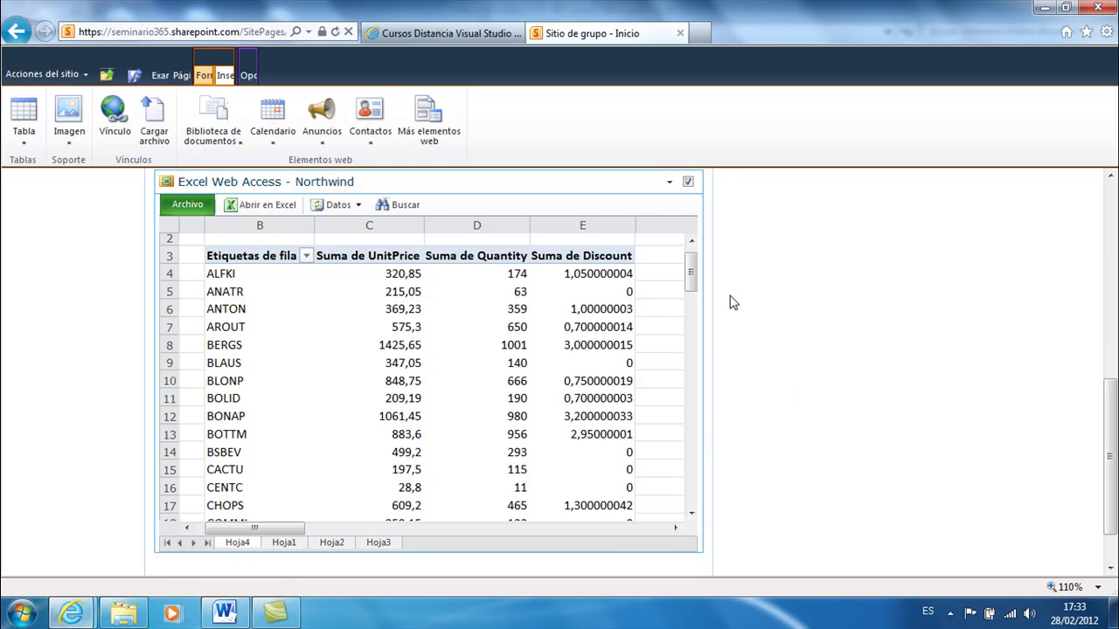
mouse_move(1114, 479)
left_mouse_down()
mouse_move(1116, 461)
mouse_move(1117, 481)
left_mouse_up()
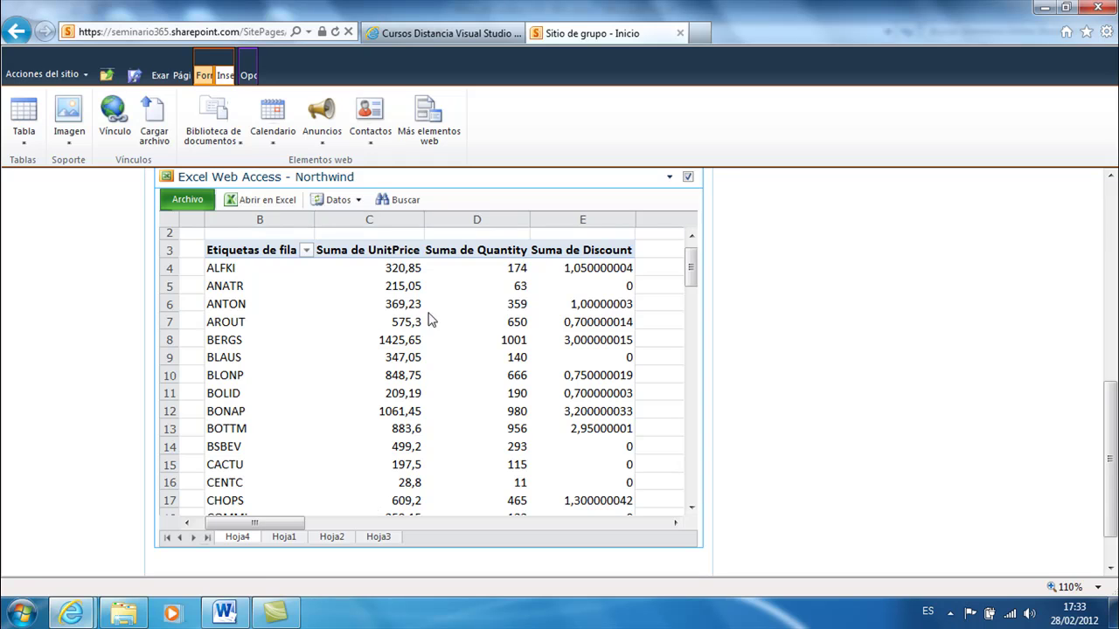
- Check the data refresh commands of the Northwind web part and open the workbook in Excel
left_click(359, 200)
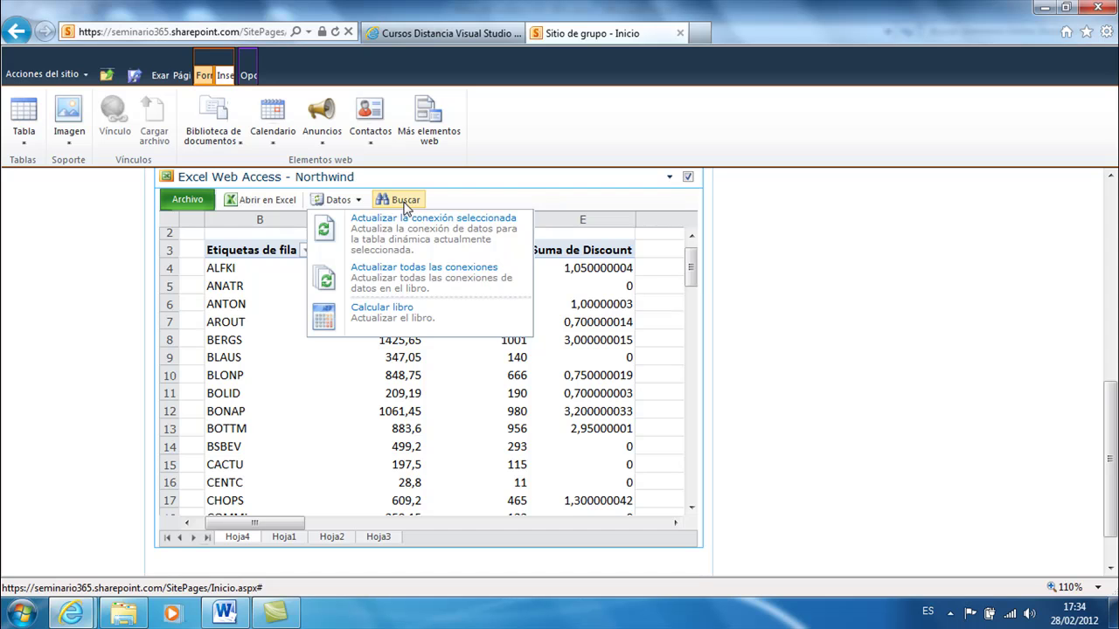
left_click(258, 207)
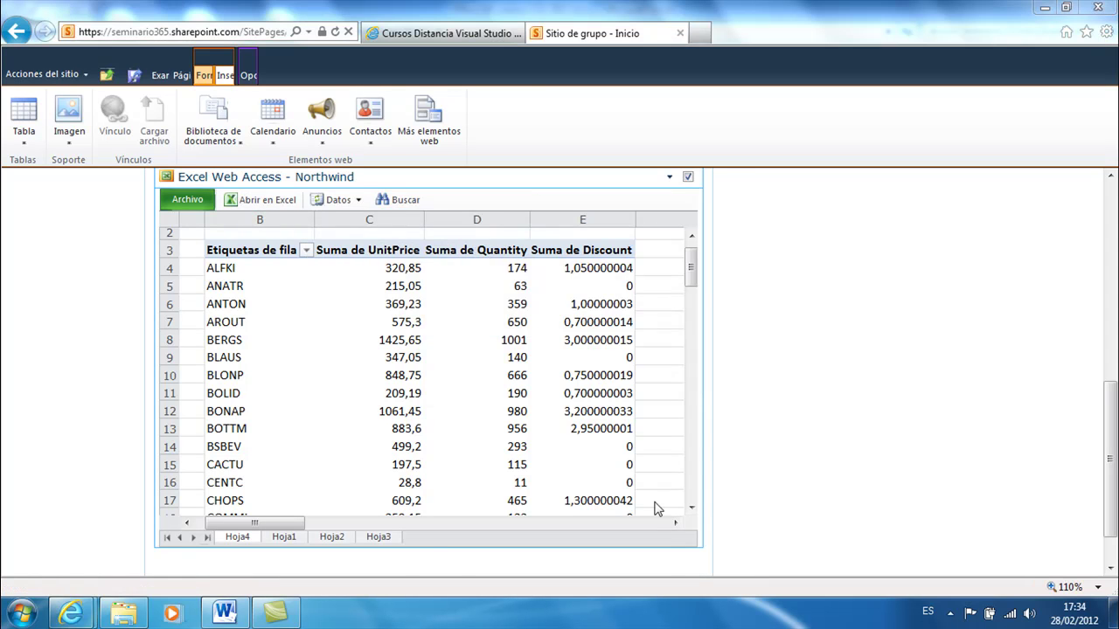
left_click(504, 344)
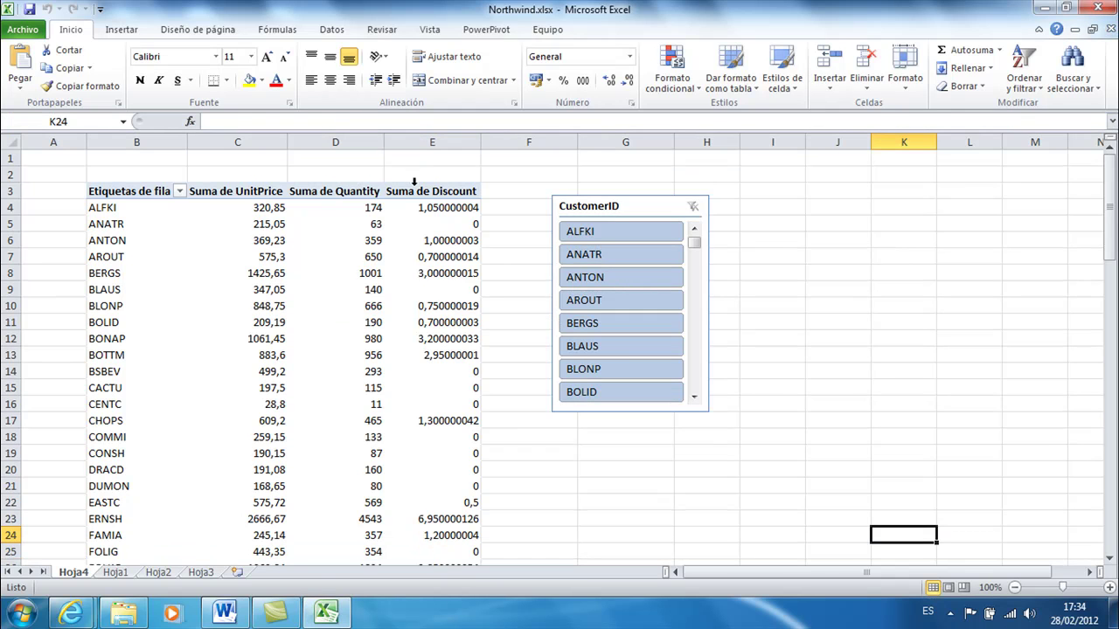
- Look over the Equipo and Datos commands available for the Northwind workbook in Excel
left_click(547, 29)
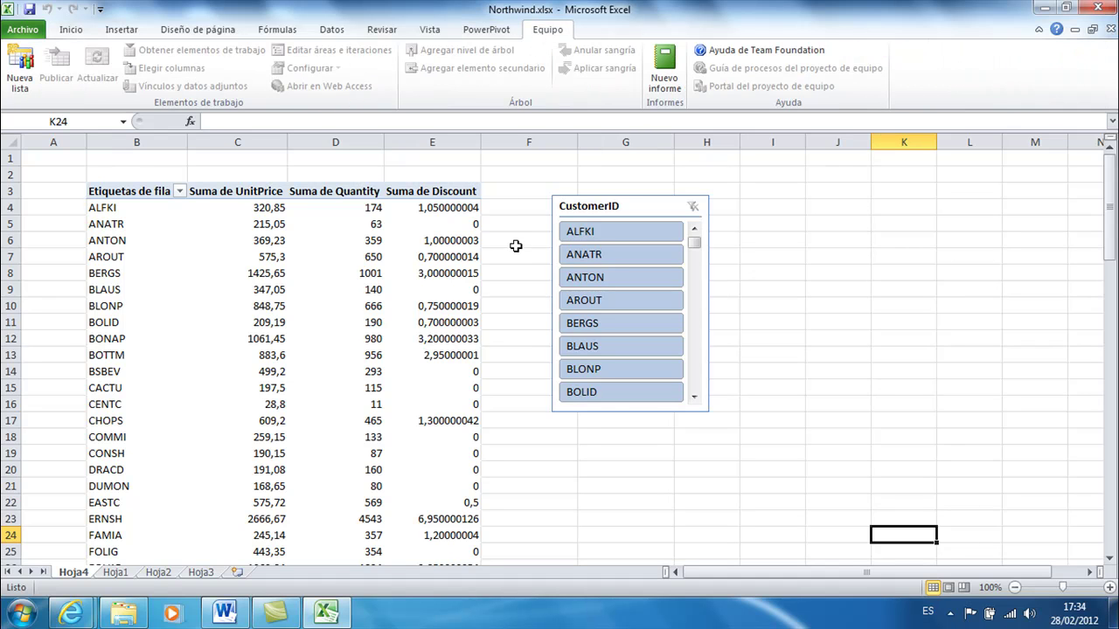
left_click(223, 169)
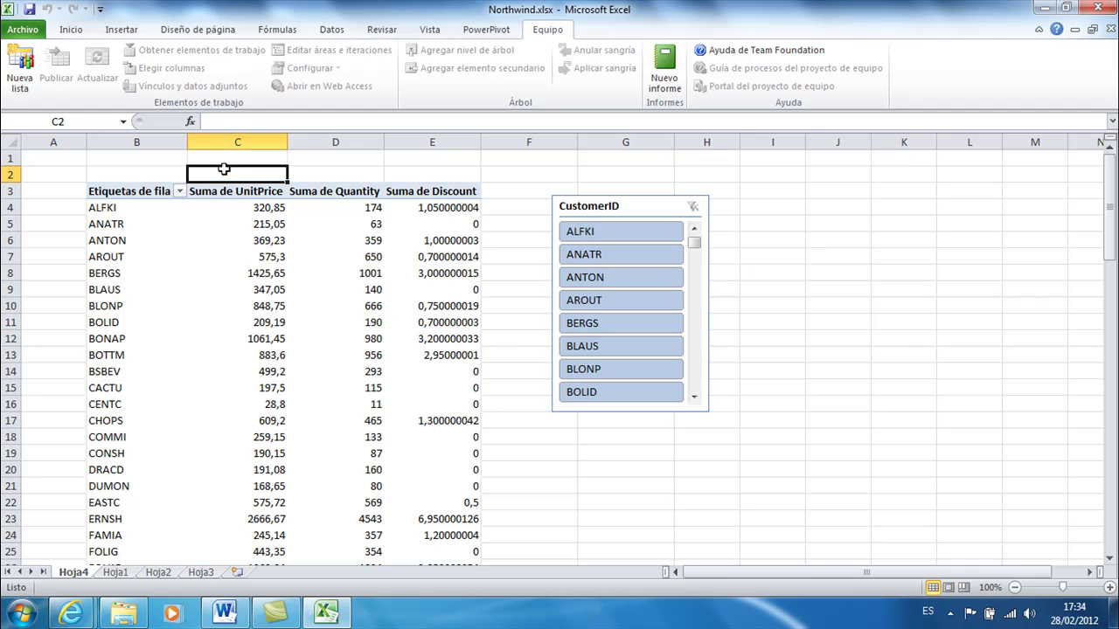
left_click(333, 33)
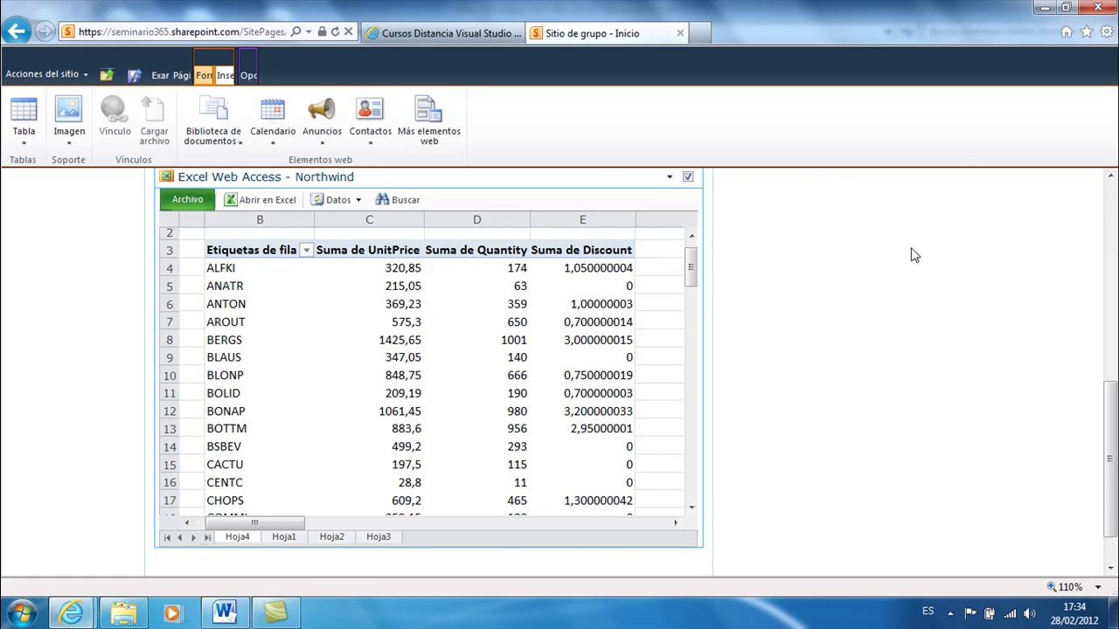
- Review the home page's layout from the welcome text down to the Northwind web part
scroll(817, 270, "up", 5)
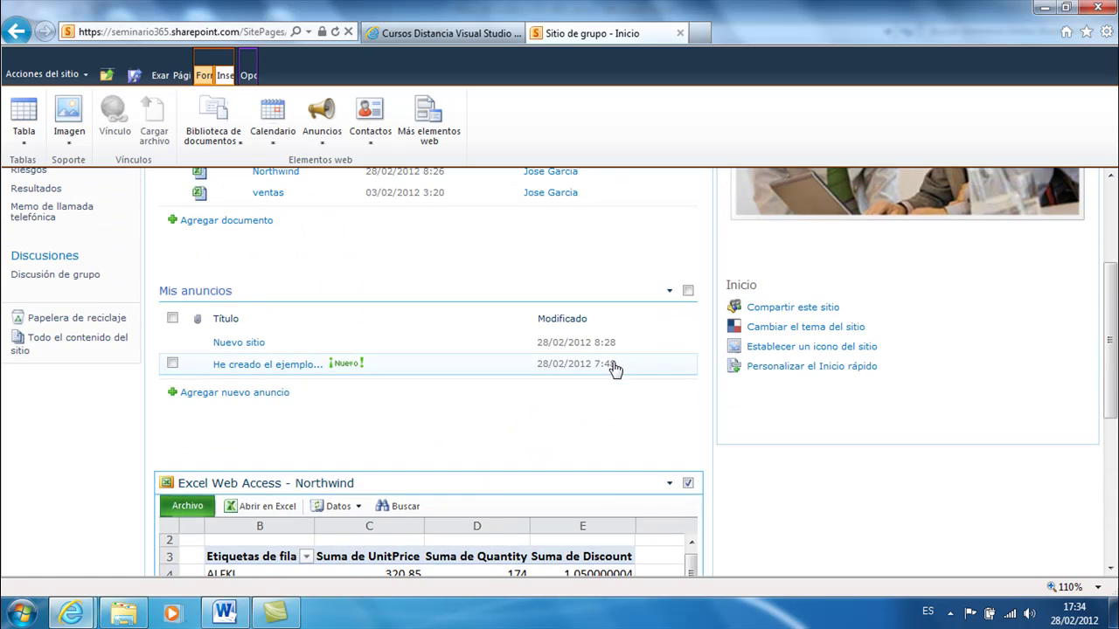
scroll(616, 380, "up", 3)
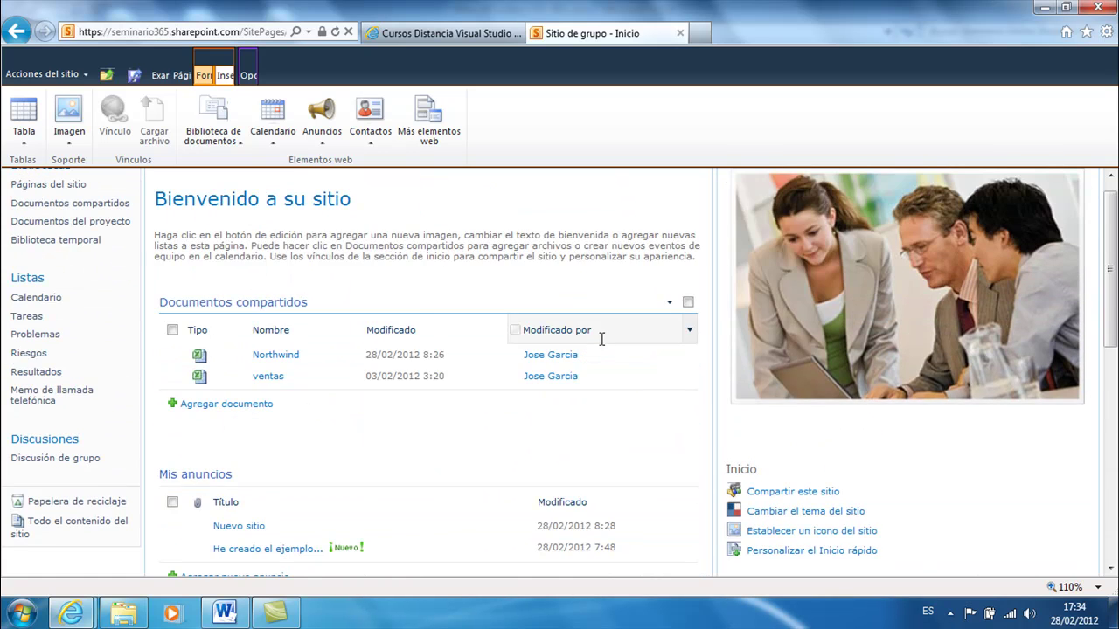
scroll(601, 339, "up", 1)
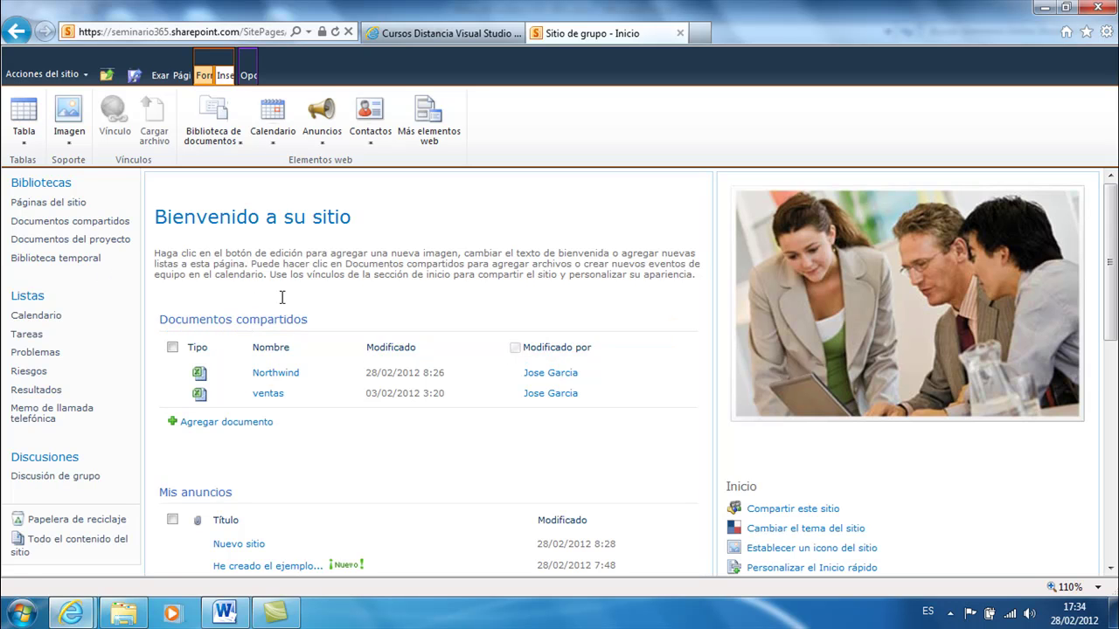
scroll(495, 377, "down", 2)
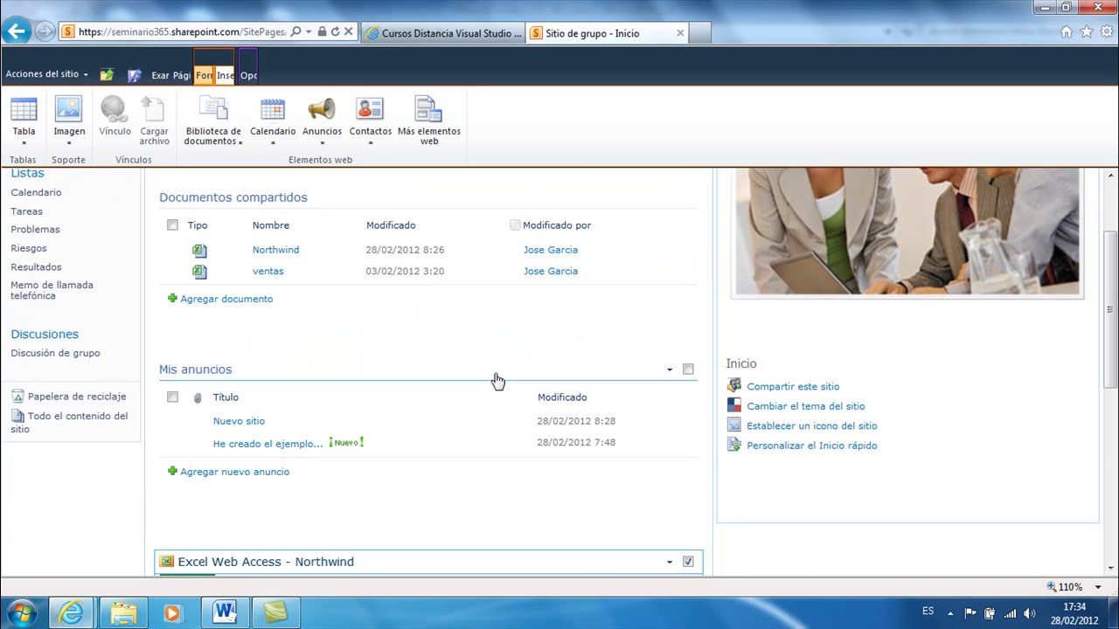